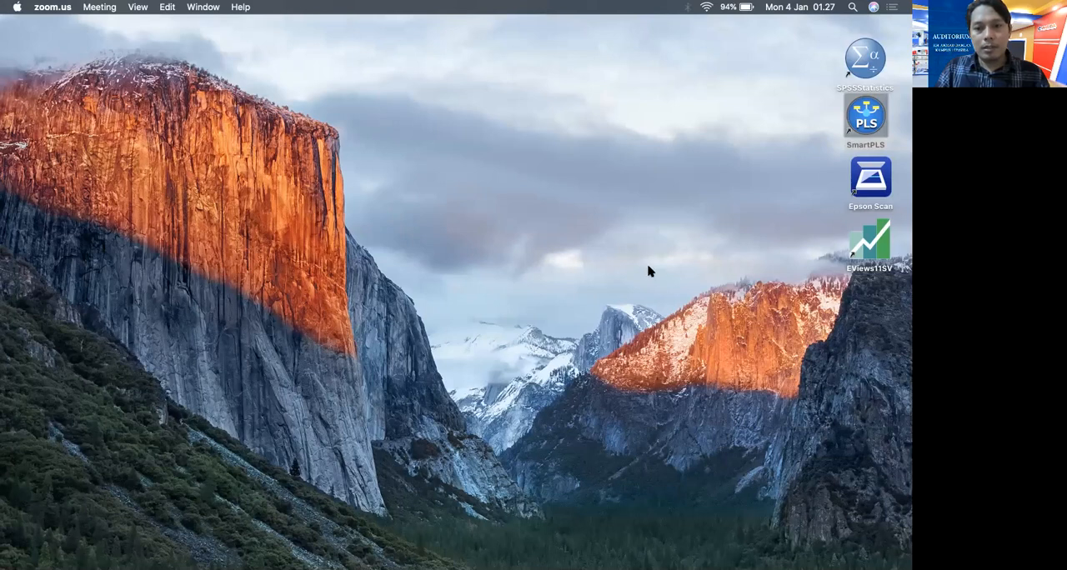
Launch SmartPLS from the desktop and expand its window to full screen
{"action": "left_click", "coordinate": [859, 121]}
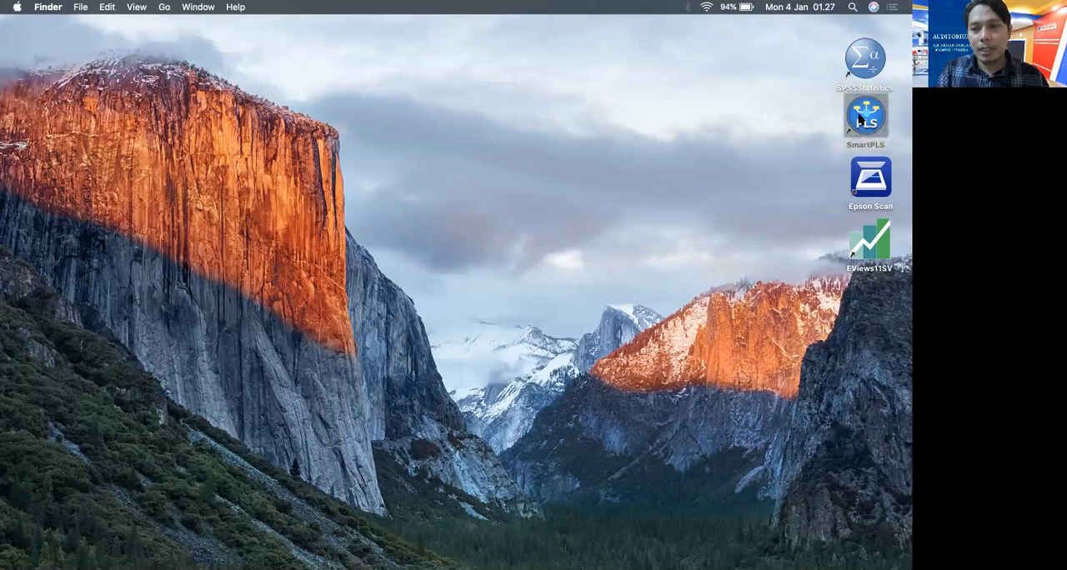
{"action": "double_click", "coordinate": [859, 121]}
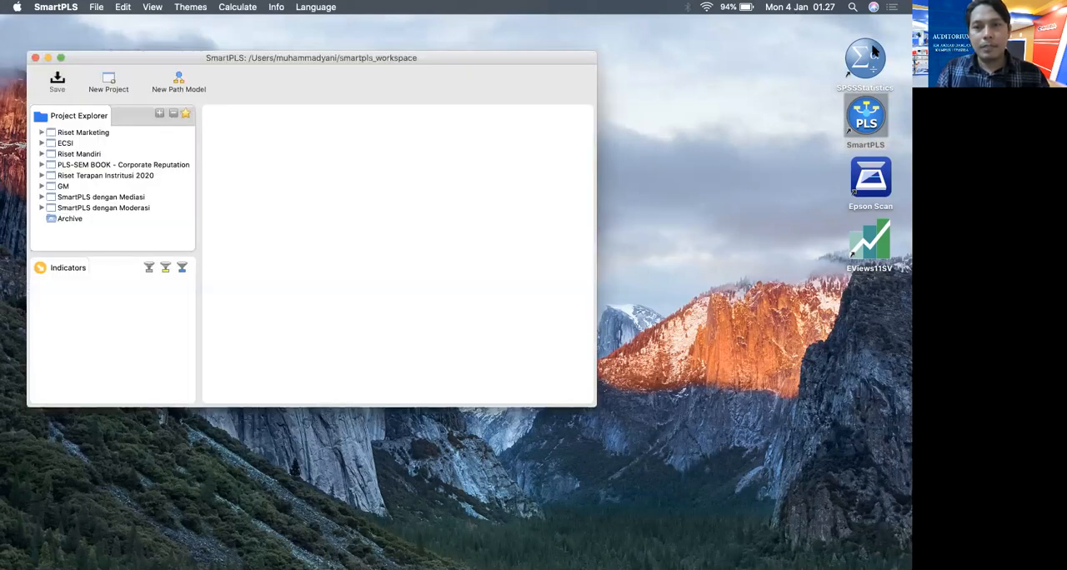
{"action": "left_click", "coordinate": [60, 59]}
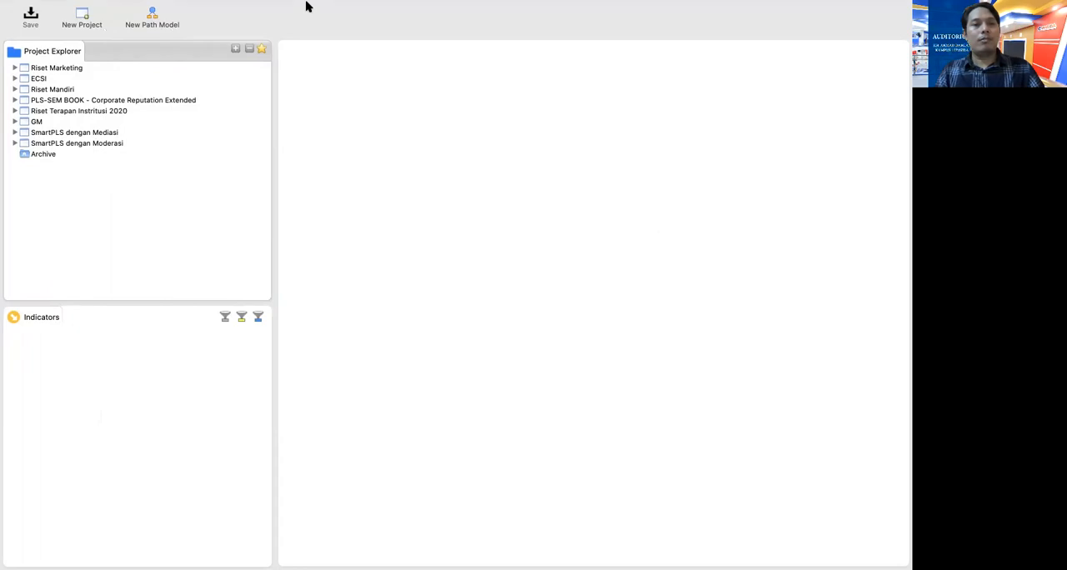
{"action": "mouse_move", "coordinate": [305, 4]}
{"action": "left_click", "coordinate": [96, 7]}
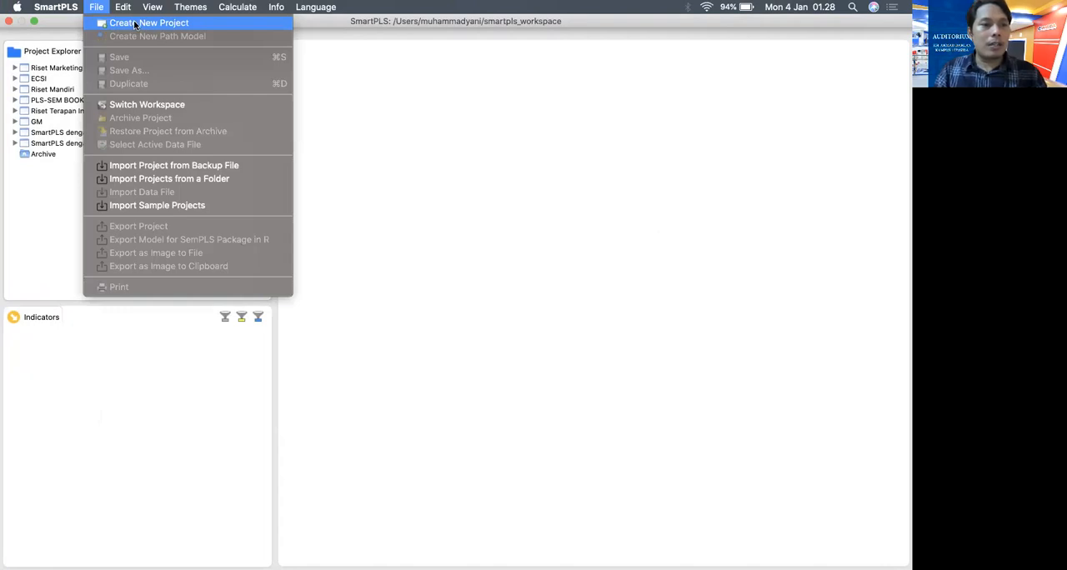
{"action": "left_click", "coordinate": [66, 26]}
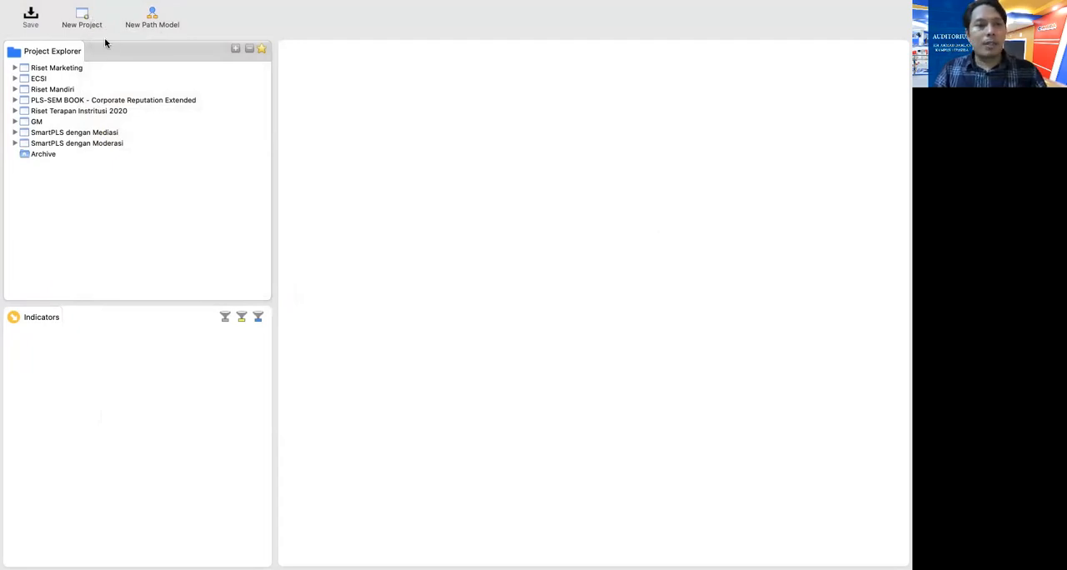
Create a new project named Efek Mediasi
{"action": "left_click", "coordinate": [83, 15]}
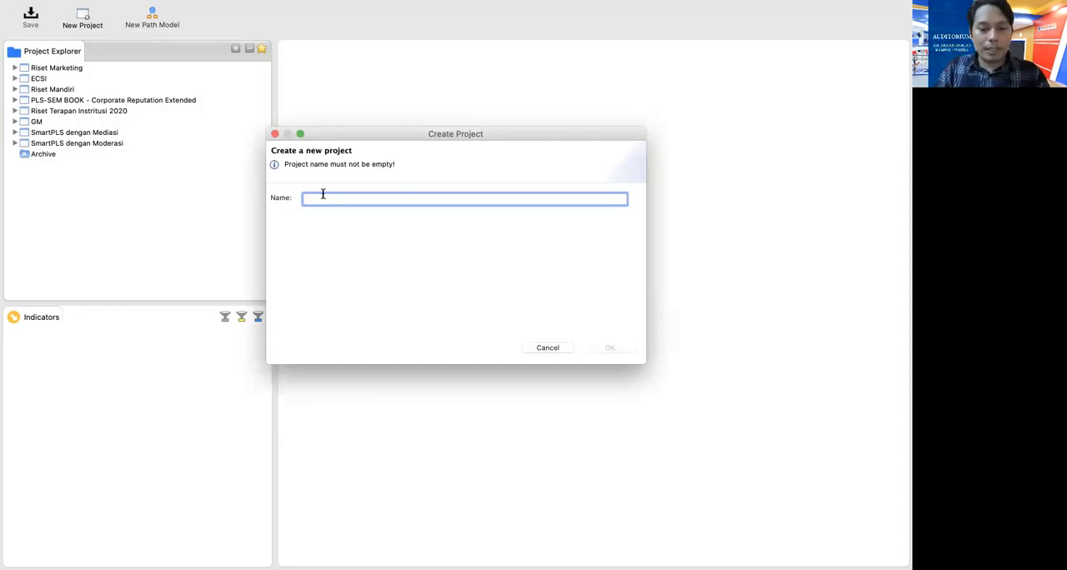
{"action": "type", "text": "Efek Mediasi"}
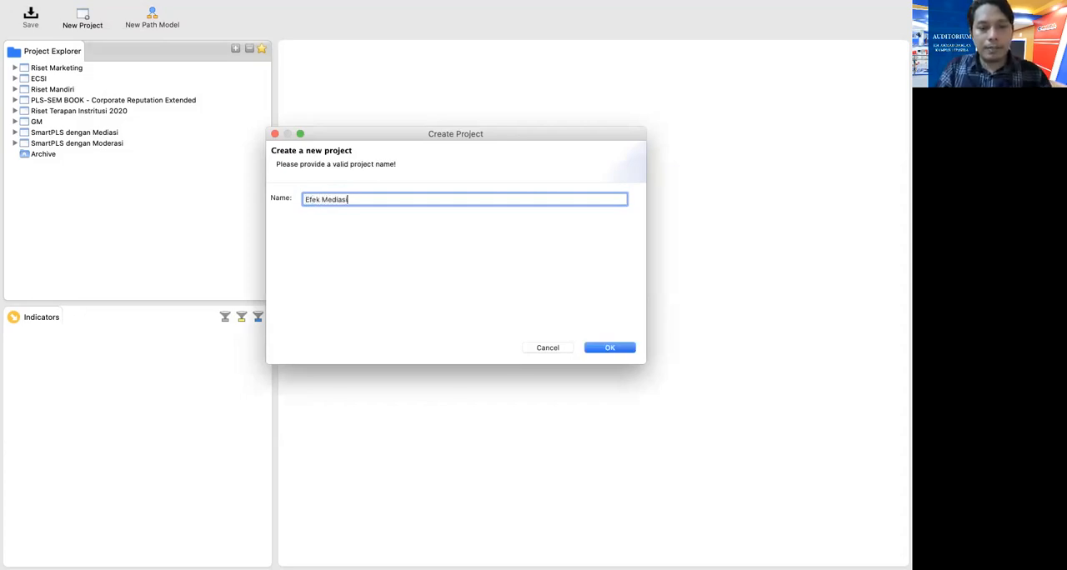
{"action": "left_click", "coordinate": [621, 353]}
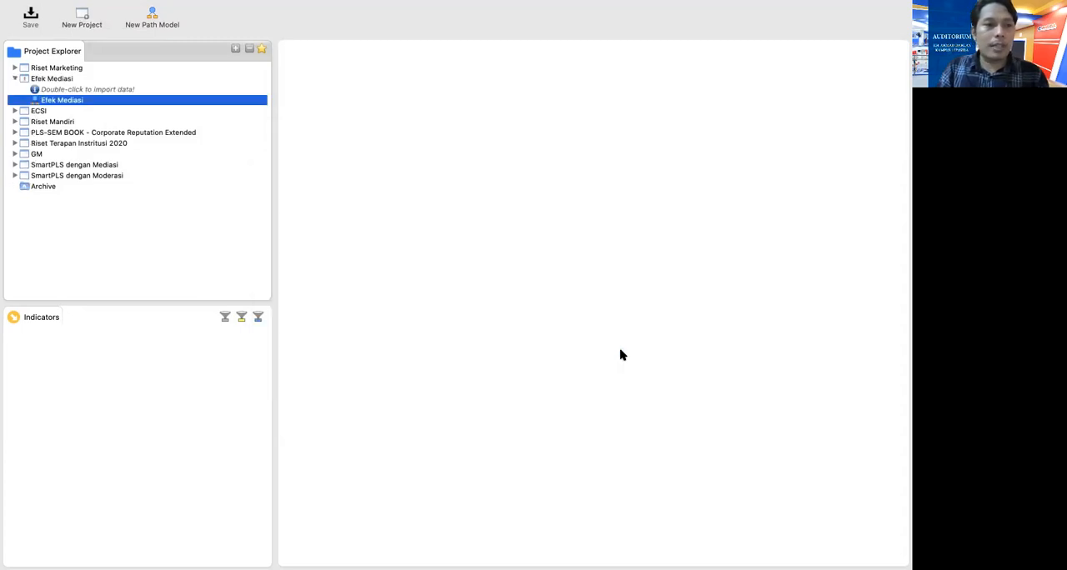
Import Green Marketing.csv from the DATA ANALISIS MULTIVARIAT folder into the Efek Mediasi project, keeping the data file name Green Marketing
{"action": "left_click", "coordinate": [108, 90]}
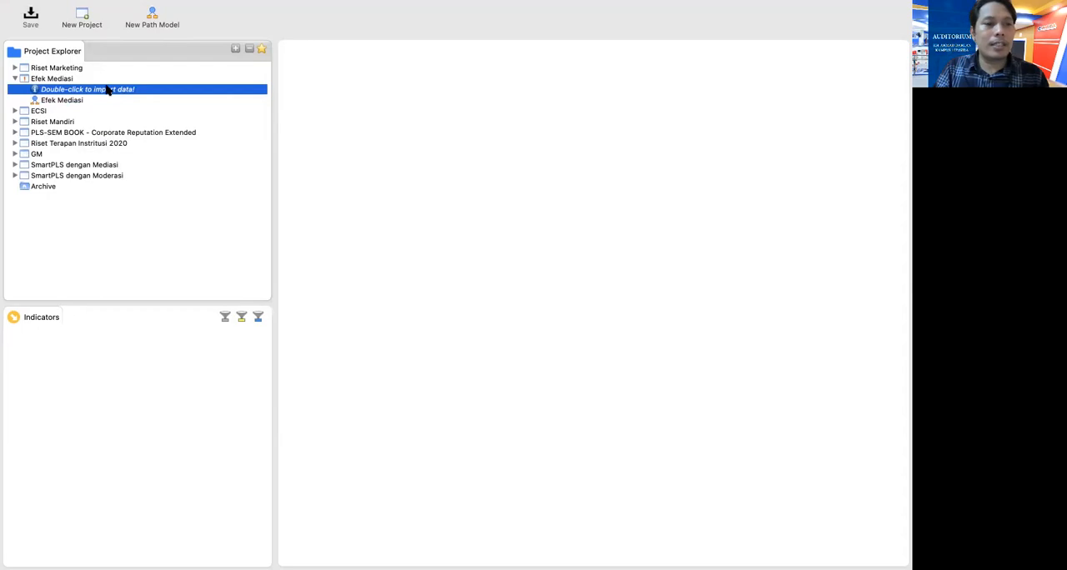
{"action": "double_click", "coordinate": [108, 90]}
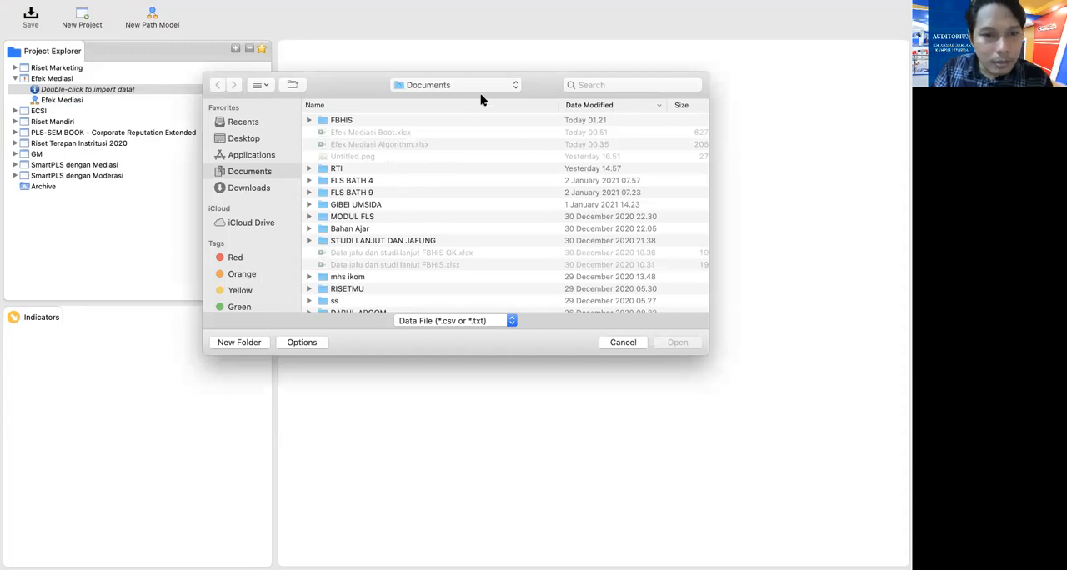
{"action": "left_click", "coordinate": [507, 84]}
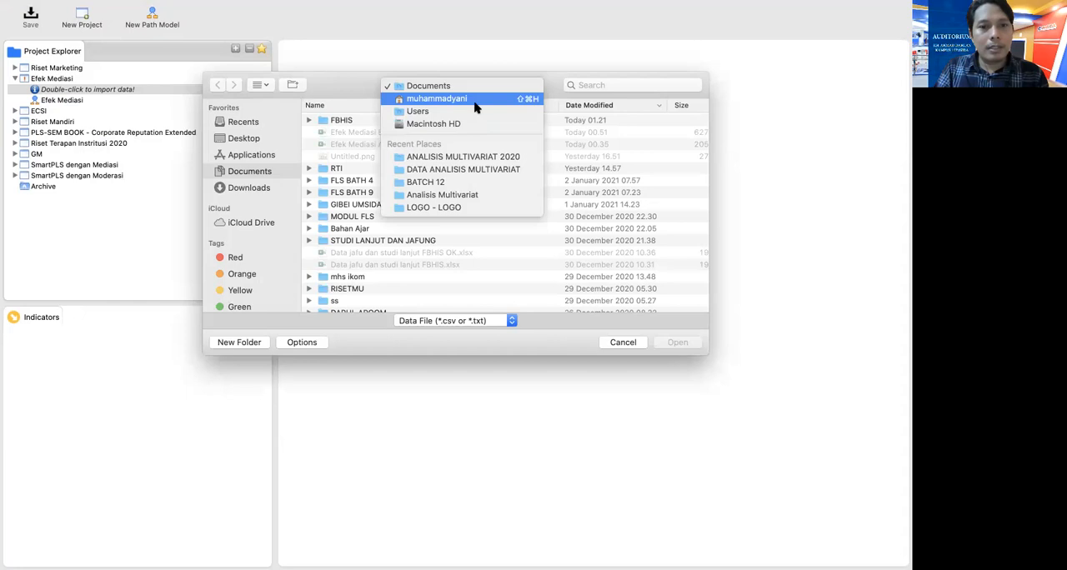
{"action": "left_click", "coordinate": [474, 103]}
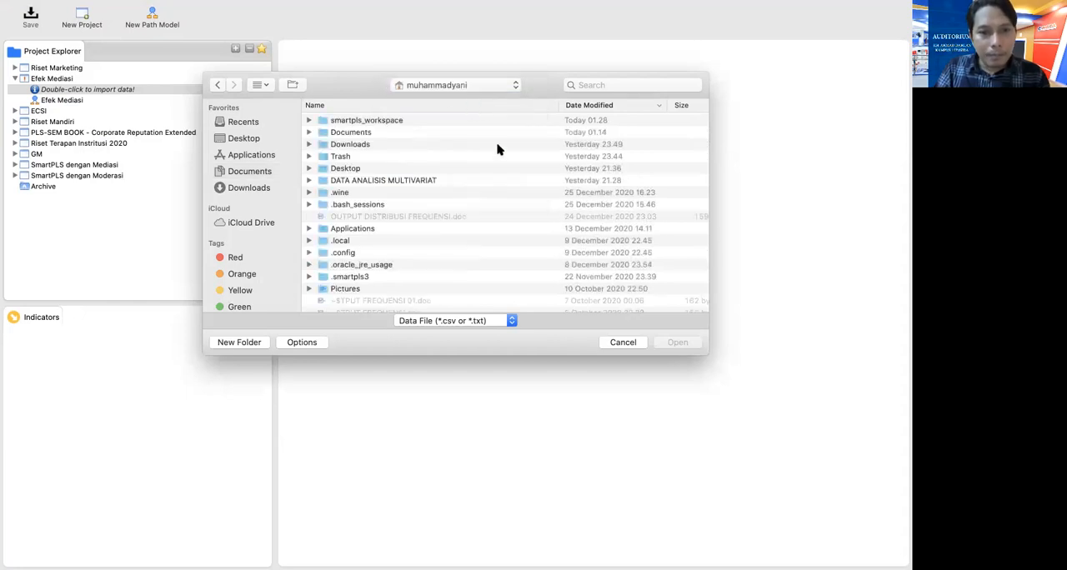
{"action": "left_click", "coordinate": [385, 180]}
{"action": "double_click", "coordinate": [386, 180]}
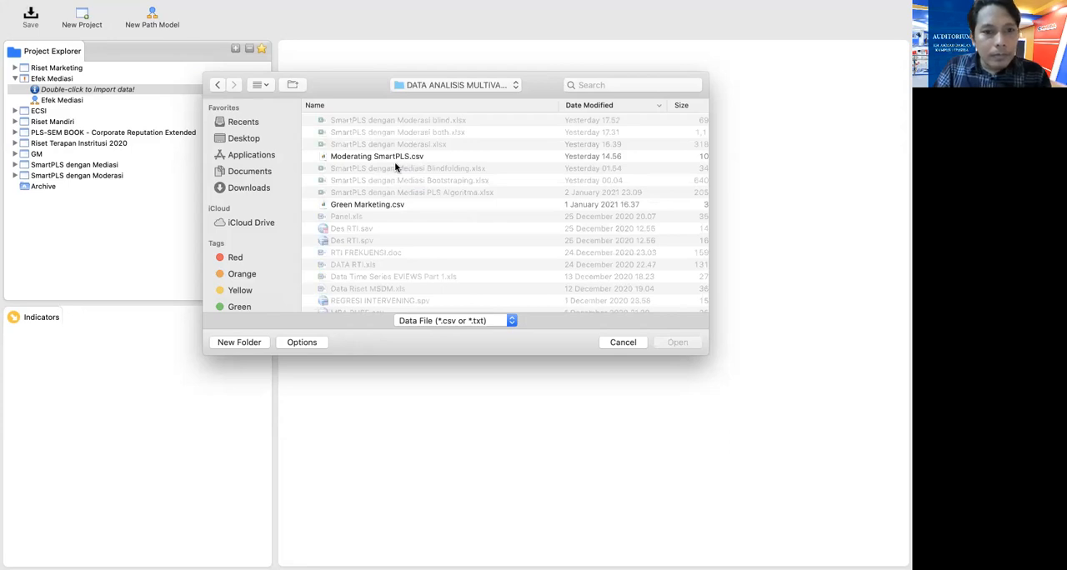
{"action": "left_click", "coordinate": [389, 206]}
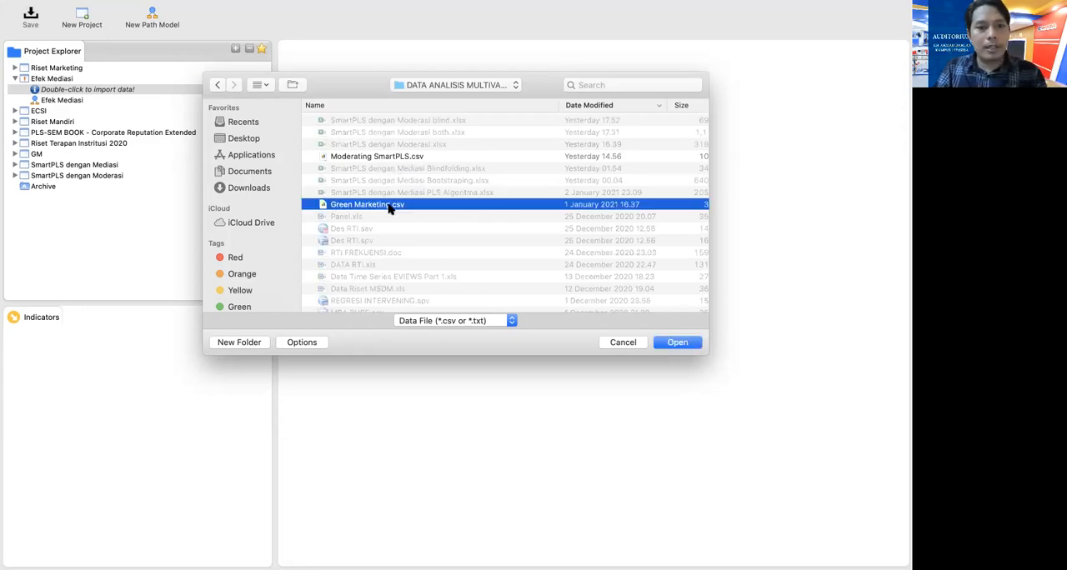
{"action": "left_click", "coordinate": [676, 343]}
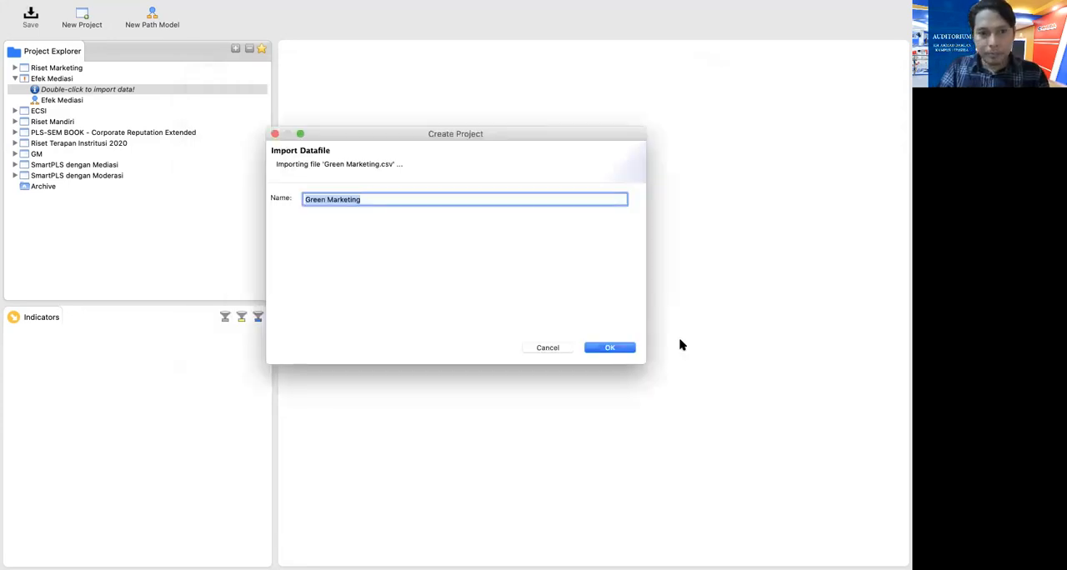
{"action": "left_click", "coordinate": [606, 349]}
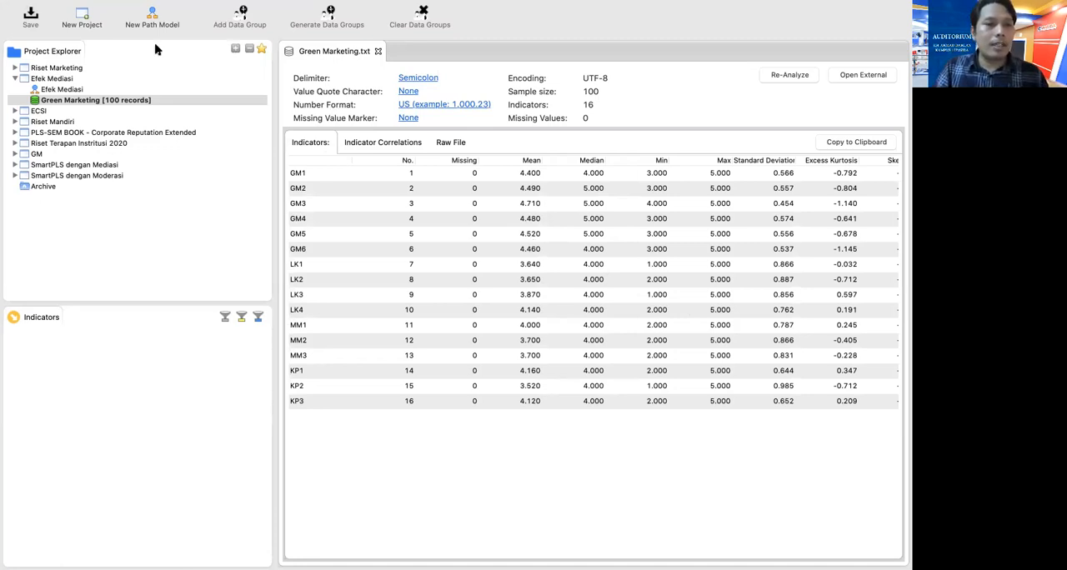
Open the Efek Mediasi path model for editing and look over the available calculation methods
{"action": "double_click", "coordinate": [71, 90]}
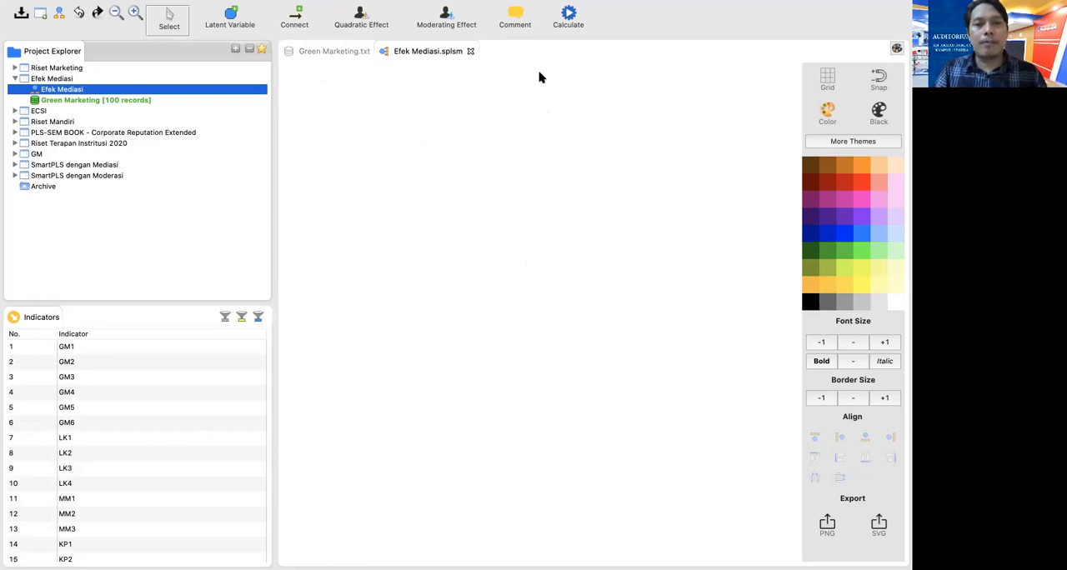
{"action": "left_click", "coordinate": [570, 19]}
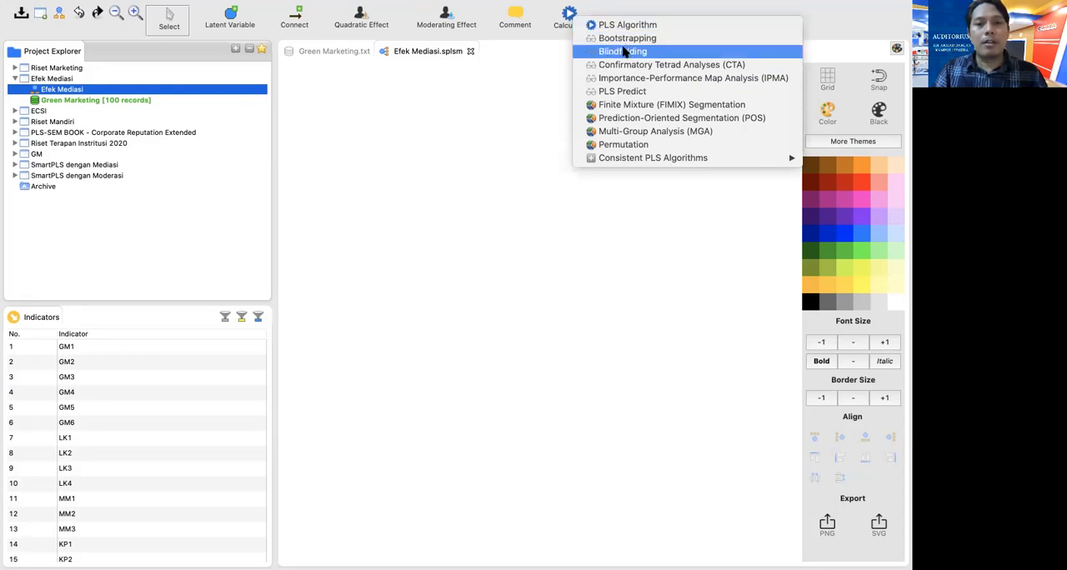
{"action": "left_click", "coordinate": [643, 265]}
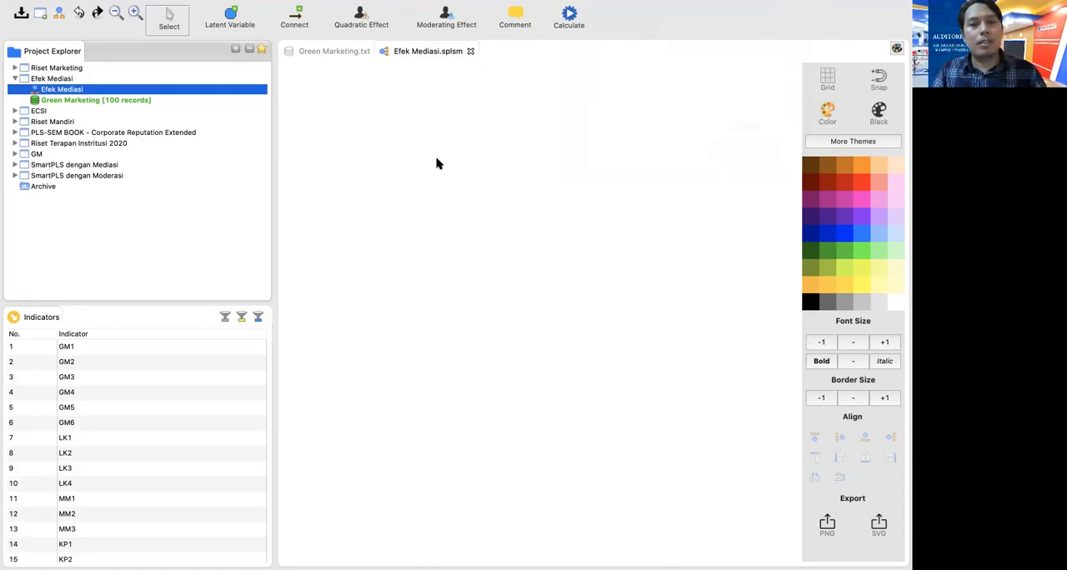
Place four latent variables on the model canvas: two stacked at the start, one mediator between them, and one outcome beyond it
{"action": "left_click", "coordinate": [231, 17]}
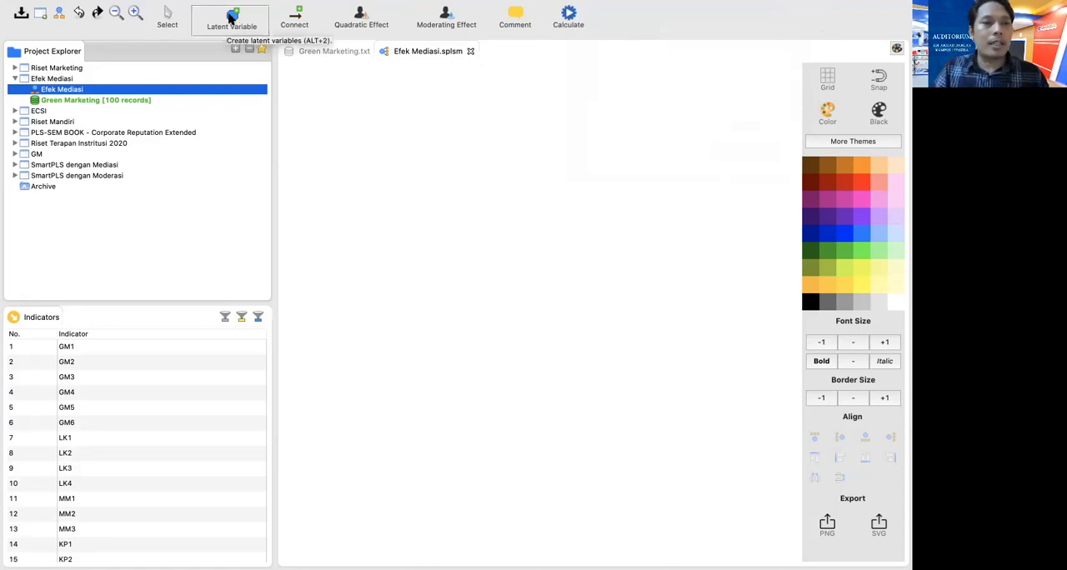
{"action": "left_click", "coordinate": [394, 192]}
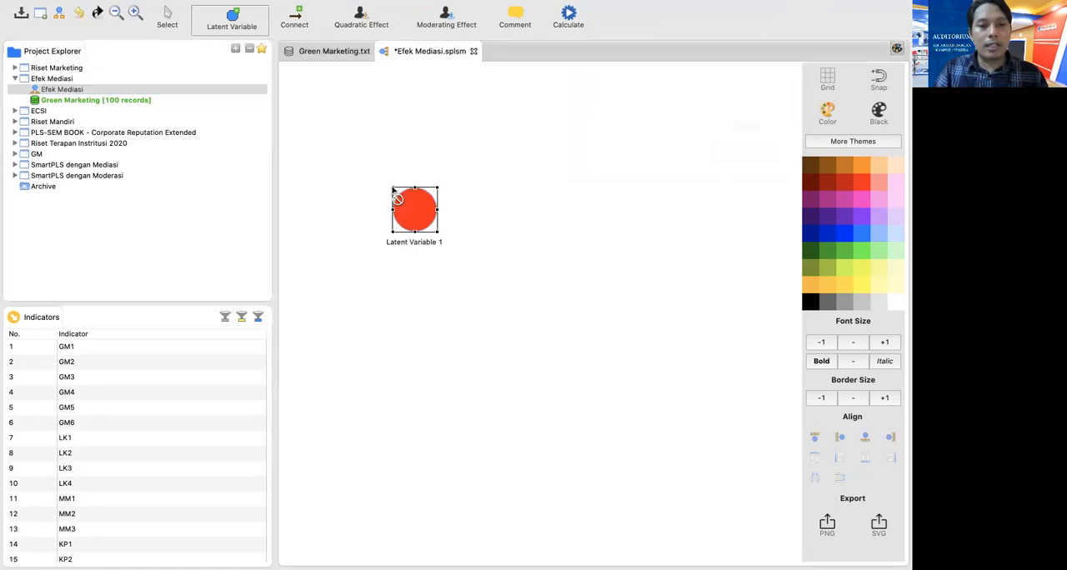
{"action": "left_click", "coordinate": [409, 392]}
{"action": "left_click", "coordinate": [533, 308]}
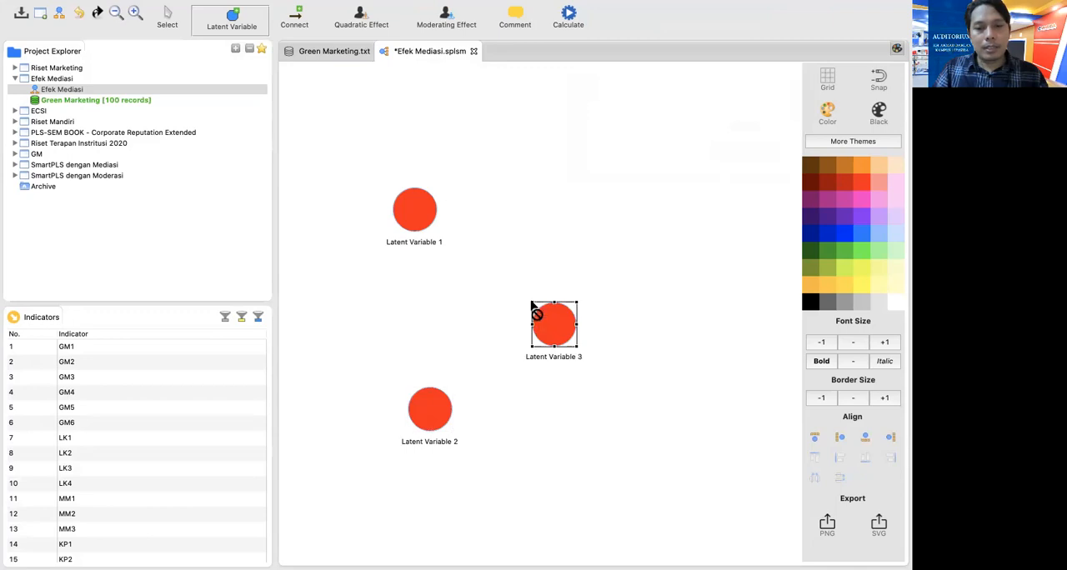
{"action": "left_click", "coordinate": [661, 306]}
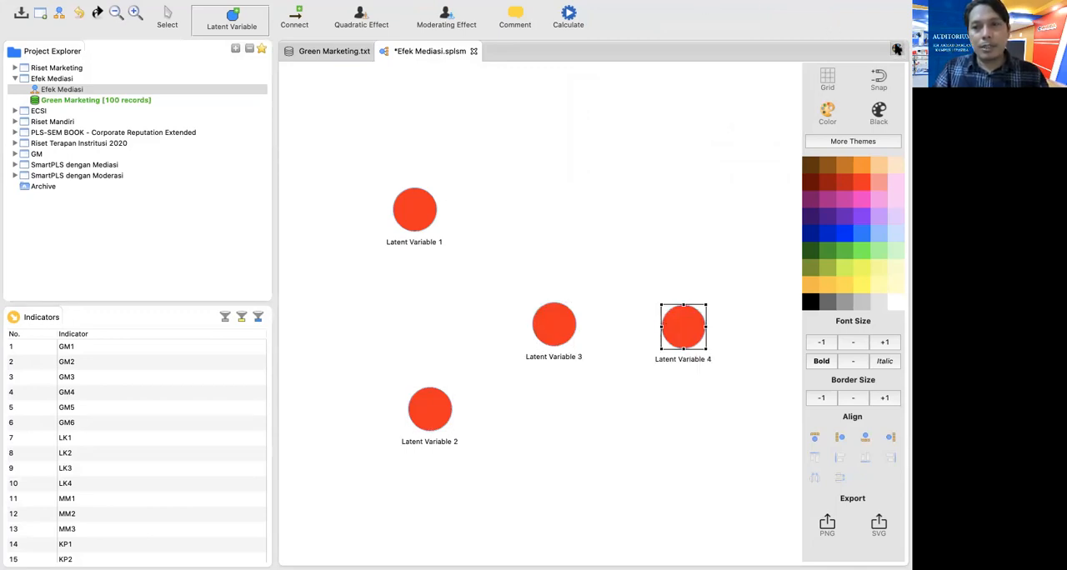
Hide the theme and formatting palette, and adjust the positions of the four latent variables into a tidier mediation layout
{"action": "left_click", "coordinate": [897, 49]}
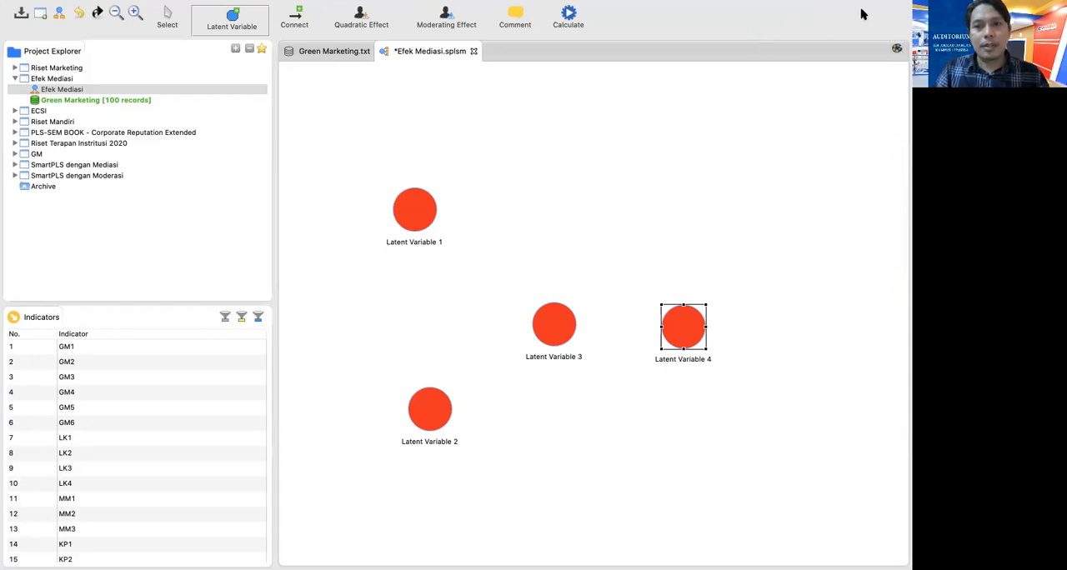
{"action": "left_click", "coordinate": [168, 13]}
{"action": "left_click_drag", "start_coordinate": [430, 419], "coordinate": [412, 425]}
{"action": "left_click_drag", "start_coordinate": [425, 222], "coordinate": [423, 250]}
{"action": "left_click_drag", "start_coordinate": [540, 327], "coordinate": [524, 321]}
{"action": "left_click", "coordinate": [687, 334]}
{"action": "left_click_drag", "start_coordinate": [687, 333], "coordinate": [683, 328]}
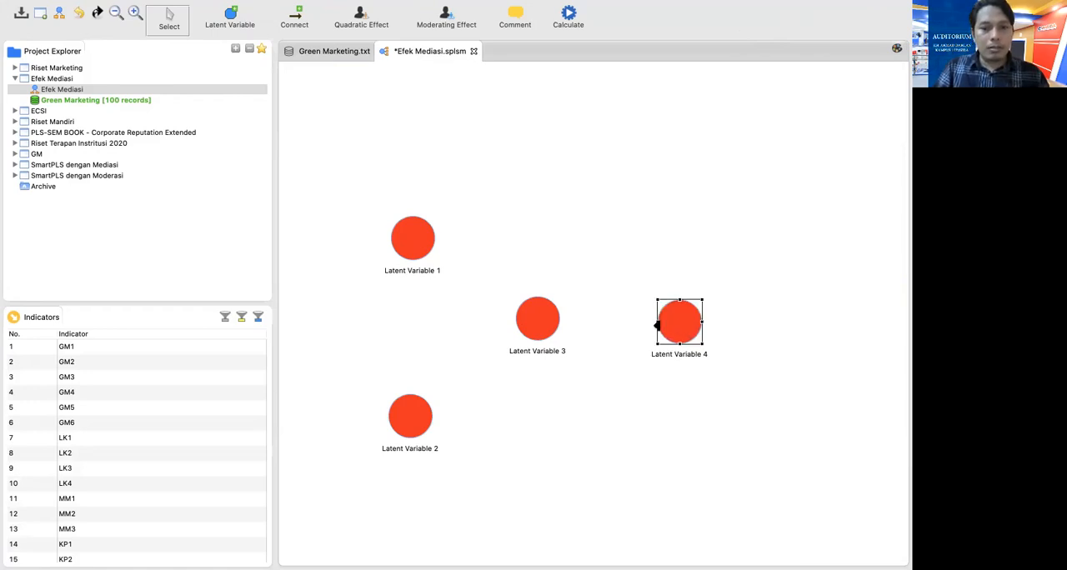
Connect Latent Variables 1 and 2 to both Latent Variable 3 and Latent Variable 4, and connect Latent Variable 3 to Latent Variable 4
{"action": "left_click", "coordinate": [295, 17]}
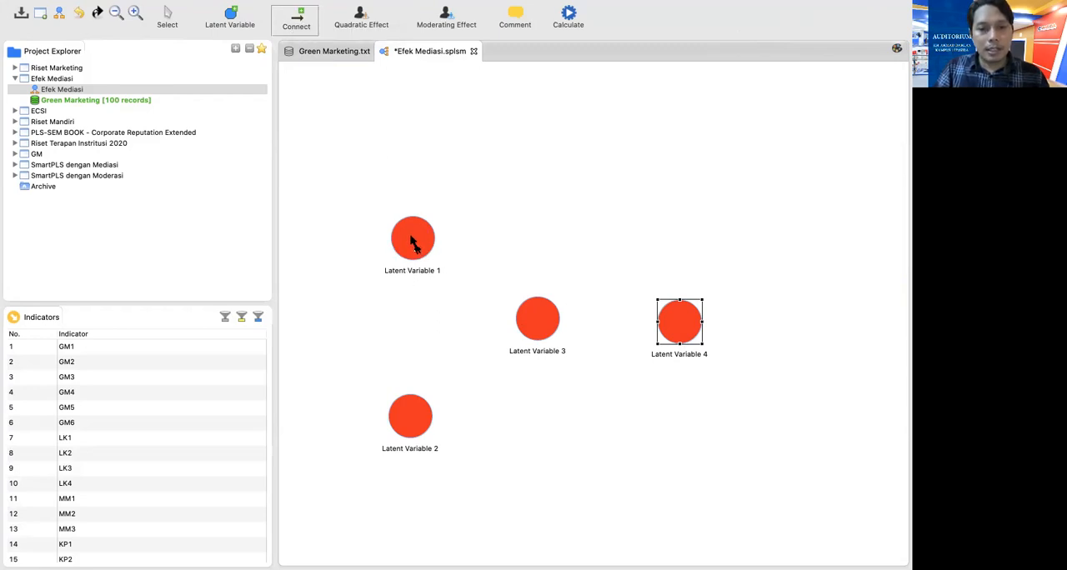
{"action": "mouse_move", "coordinate": [410, 242]}
{"action": "left_click_drag", "start_coordinate": [410, 242], "coordinate": [540, 328]}
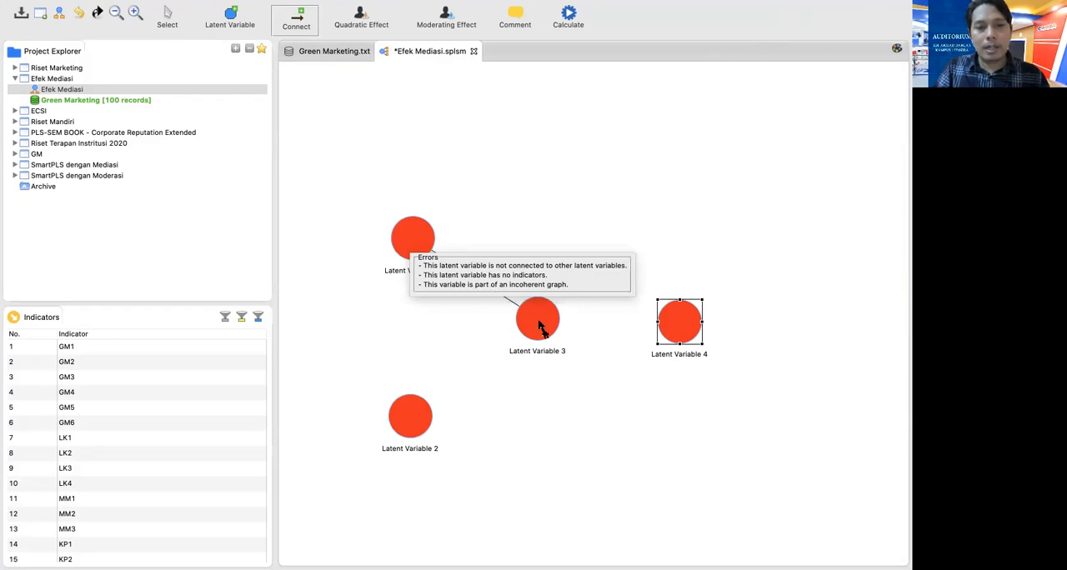
{"action": "left_click_drag", "start_coordinate": [540, 328], "coordinate": [542, 328]}
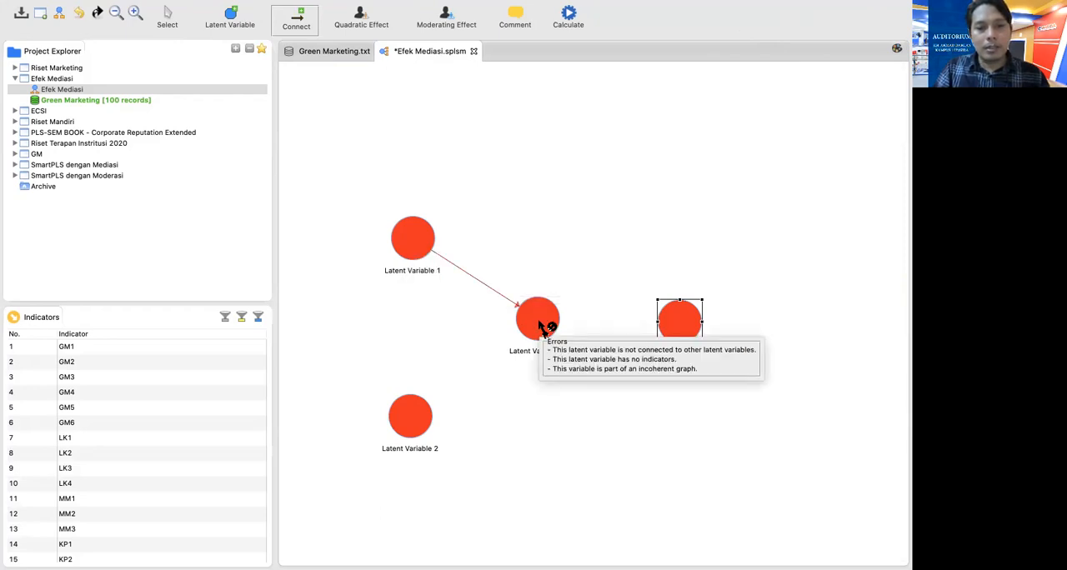
{"action": "left_click_drag", "start_coordinate": [417, 423], "coordinate": [676, 322]}
{"action": "left_click_drag", "start_coordinate": [416, 236], "coordinate": [687, 316]}
{"action": "left_click_drag", "start_coordinate": [419, 428], "coordinate": [654, 277]}
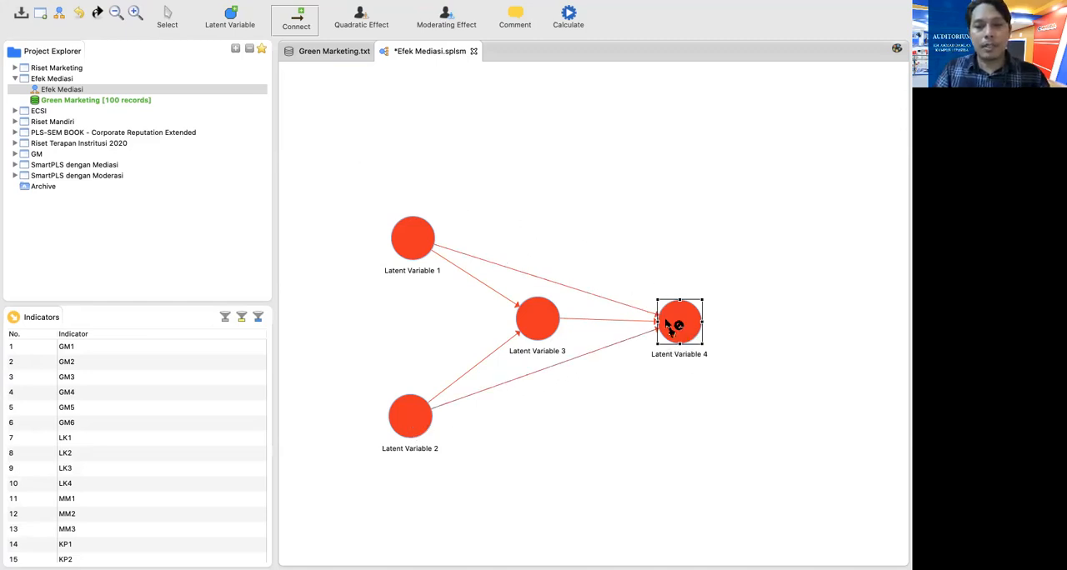
Rename Latent Variable 1 as Green Marketing
{"action": "left_click", "coordinate": [168, 17]}
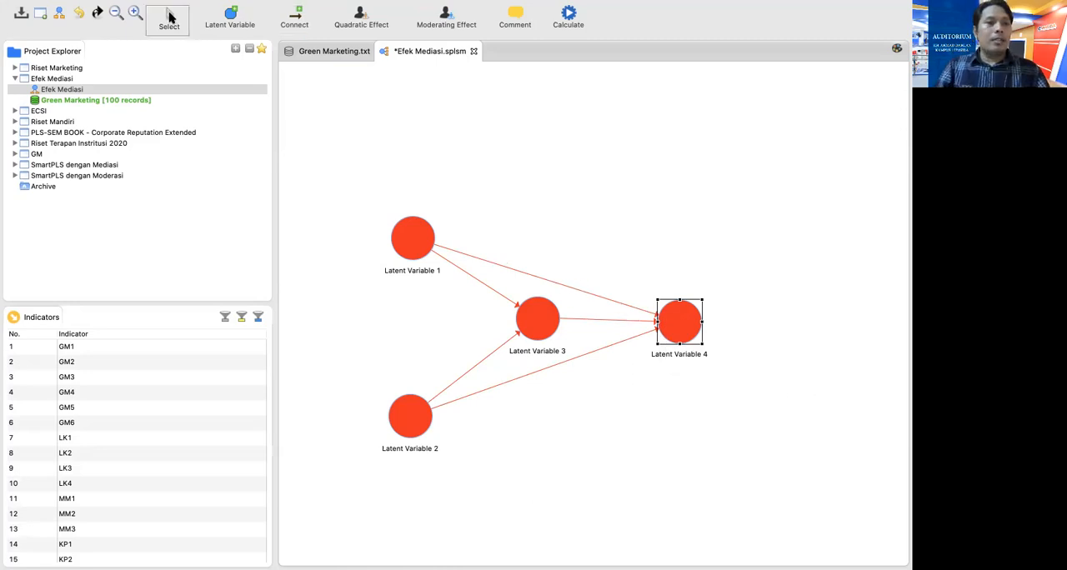
{"action": "right_click", "coordinate": [417, 248]}
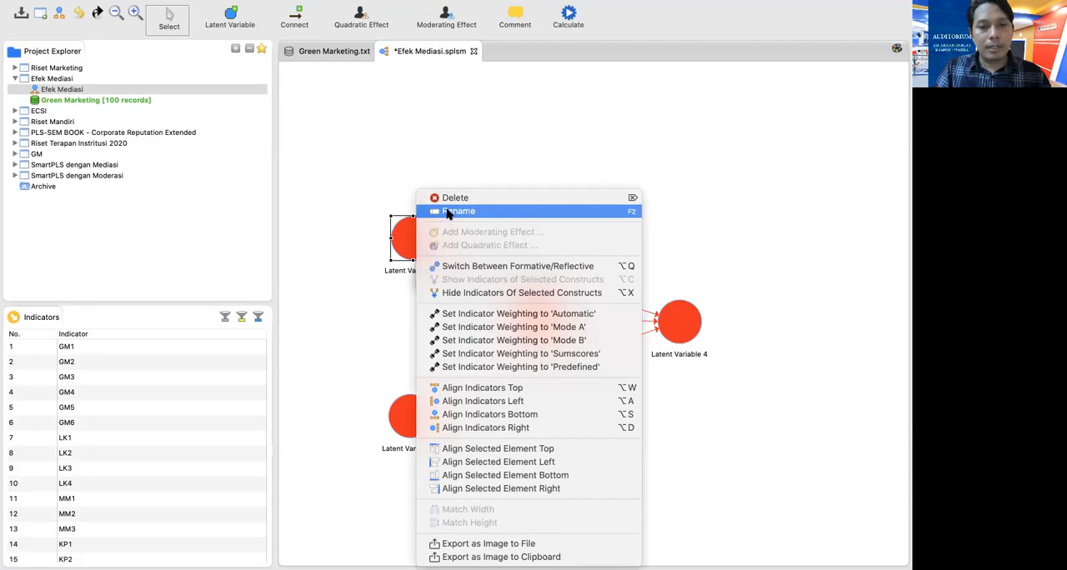
{"action": "left_click", "coordinate": [446, 215]}
{"action": "key", "text": "BackSpace"}
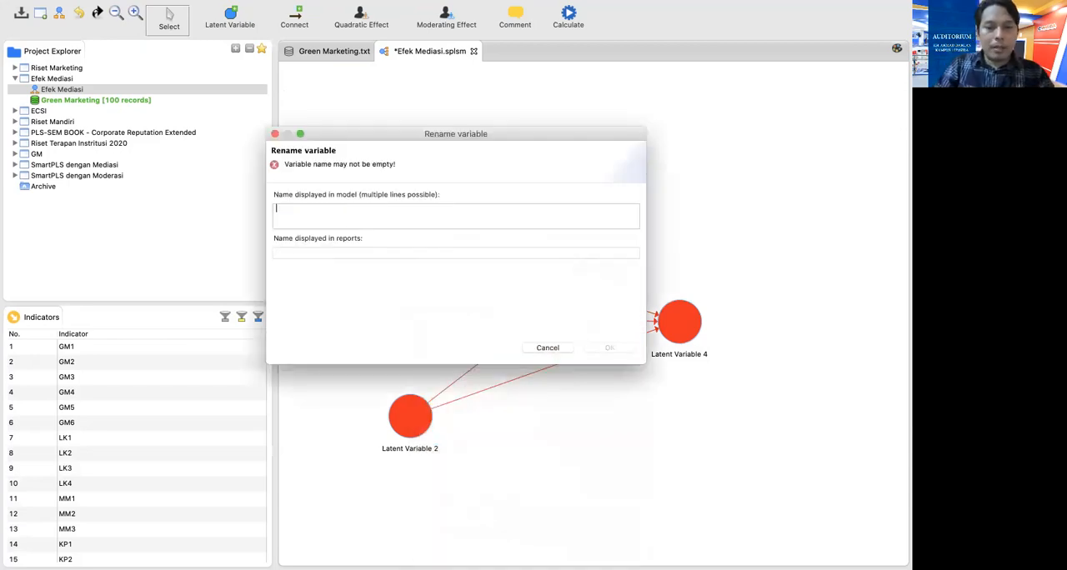
{"action": "type", "text": "Green Marketing"}
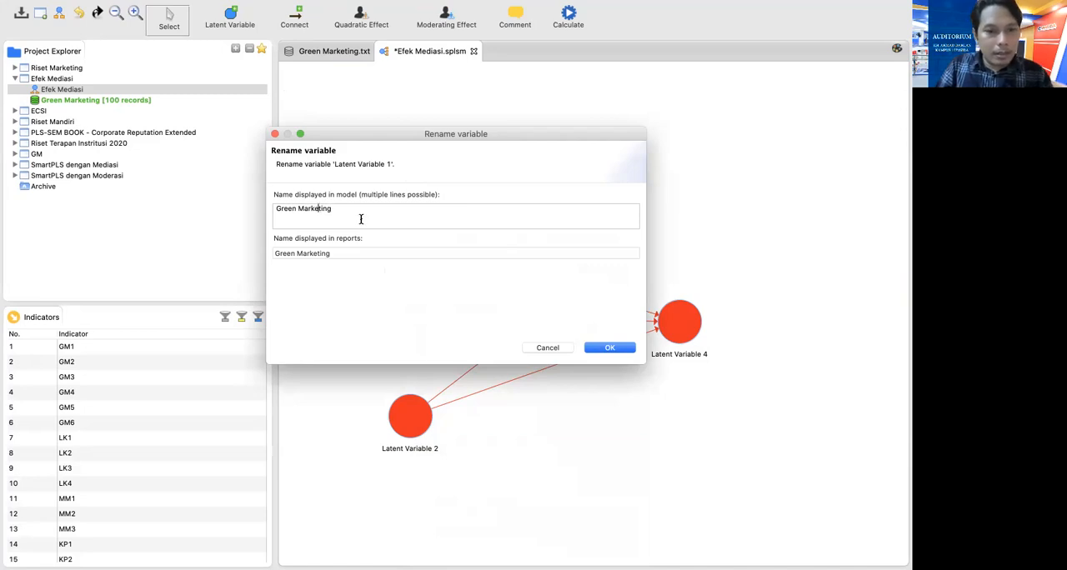
{"action": "left_click", "coordinate": [611, 349]}
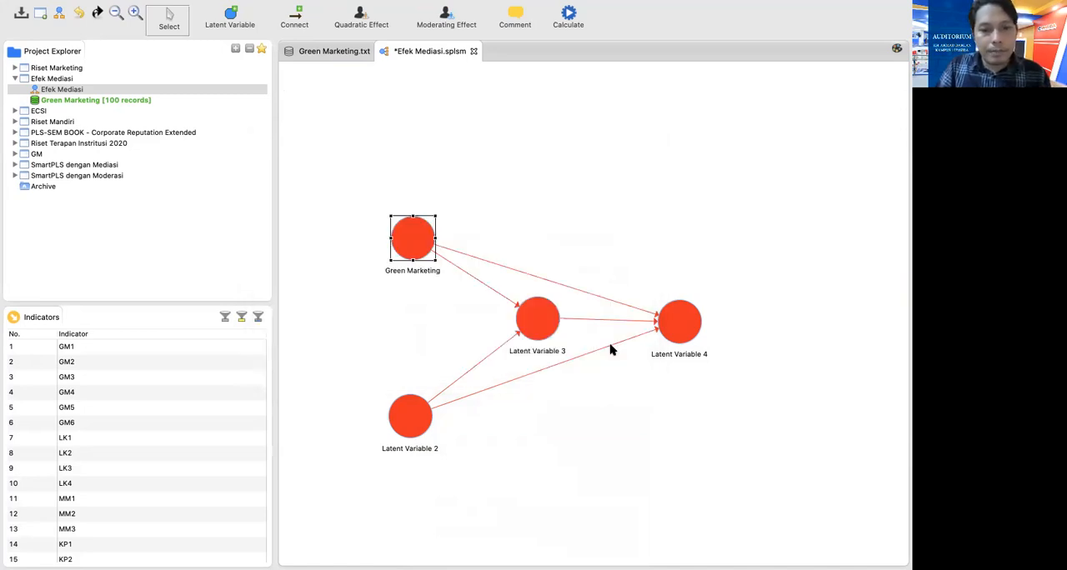
Rename Latent Variable 2 as Lingkungan dan Kesehatan
{"action": "left_click", "coordinate": [409, 421]}
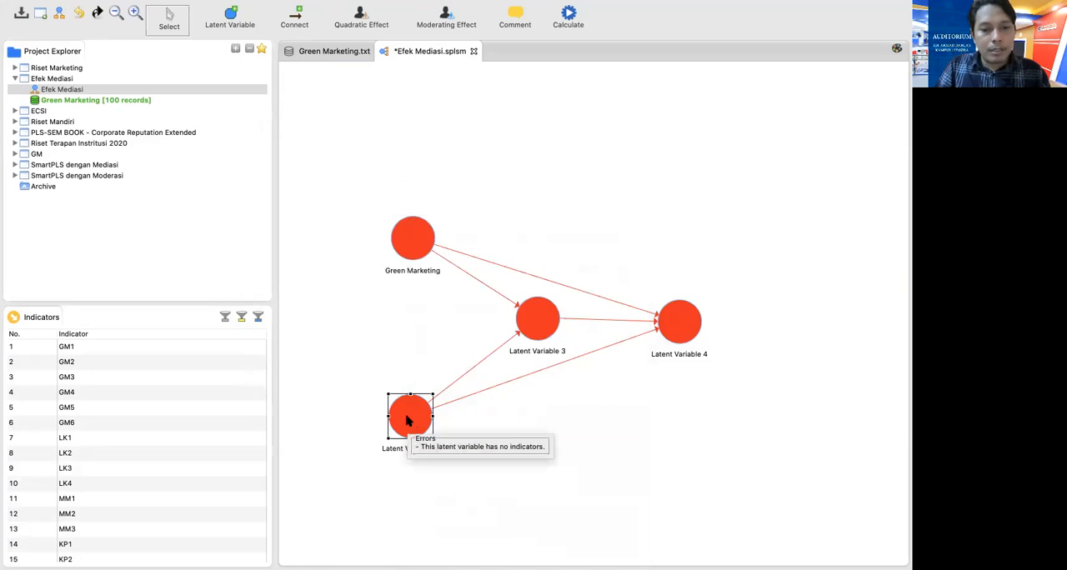
{"action": "right_click", "coordinate": [403, 403]}
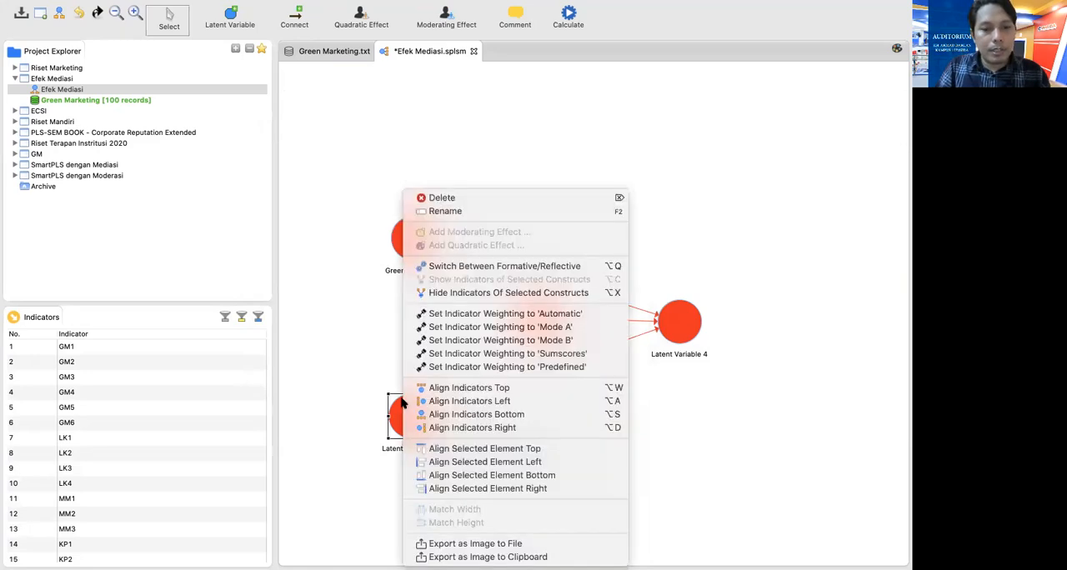
{"action": "left_click", "coordinate": [446, 214]}
{"action": "key", "text": "BackSpace"}
{"action": "type", "text": "Li"}
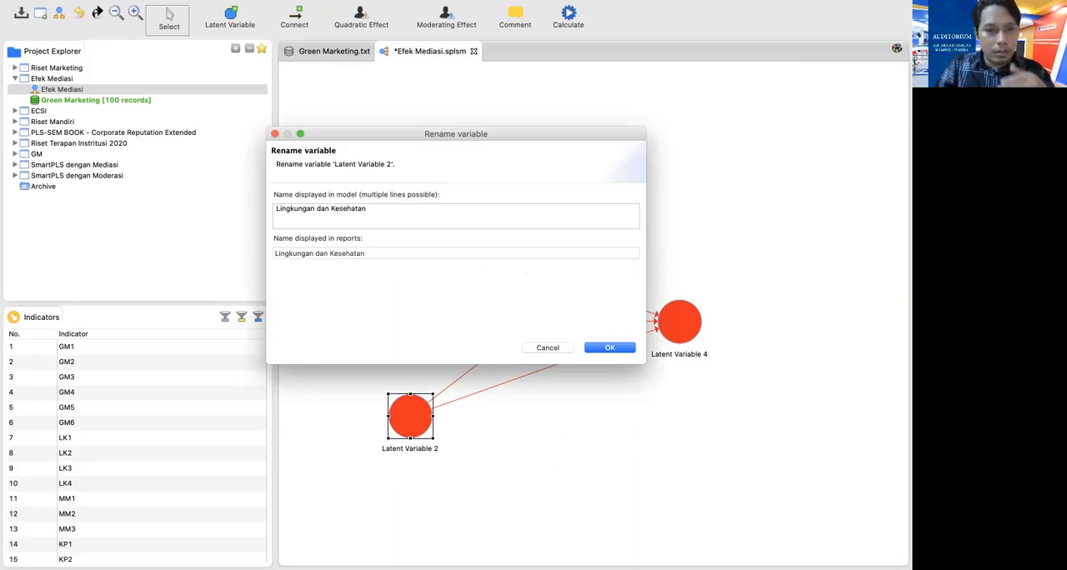
{"action": "type", "text": "ngkungan dan Kesehatan"}
{"action": "left_click", "coordinate": [603, 353]}
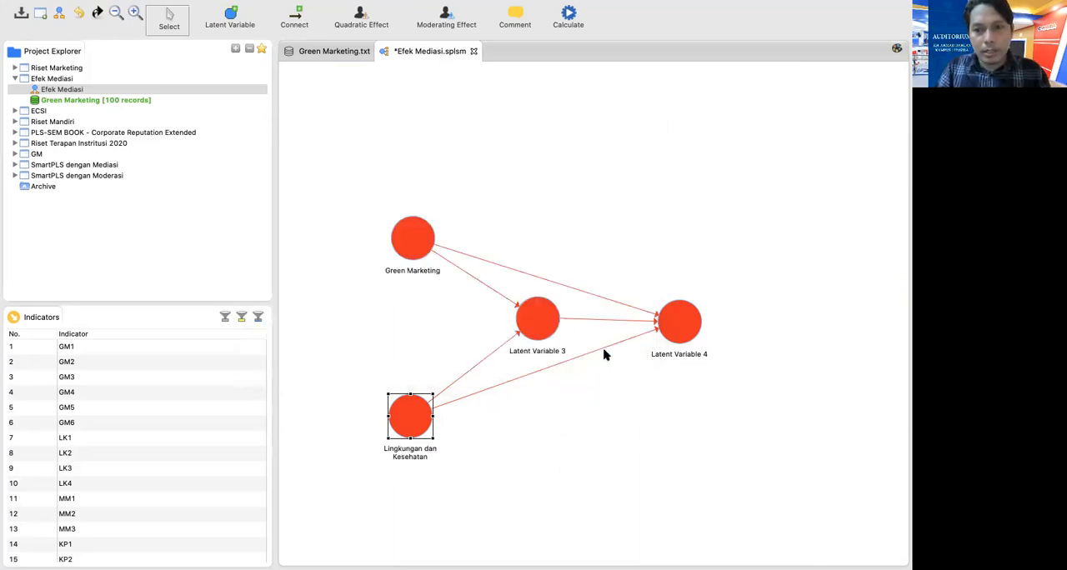
Rename Latent Variable 3, the mediator, as Minat Membeli
{"action": "right_click", "coordinate": [536, 324]}
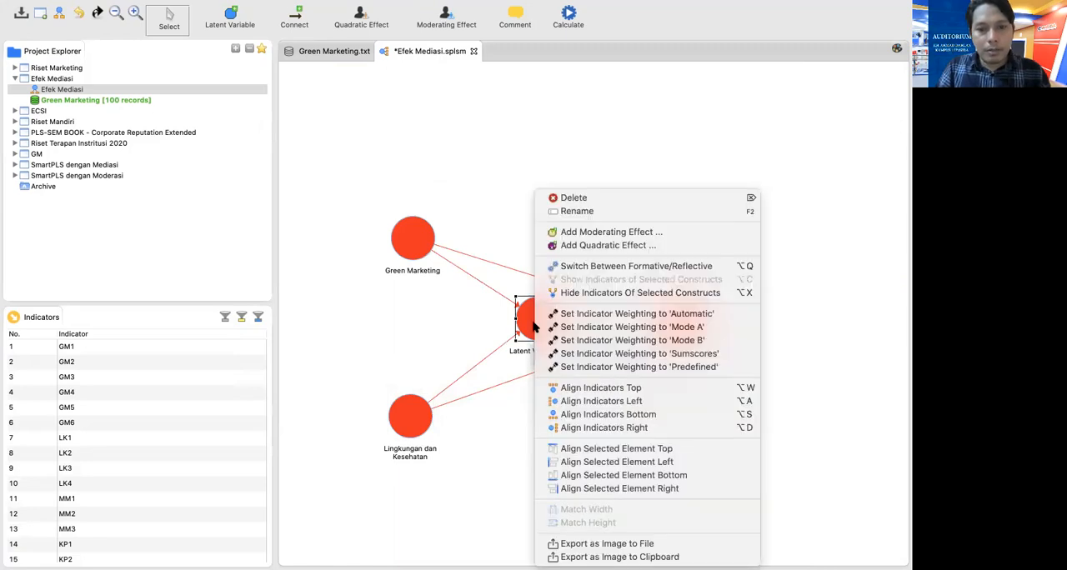
{"action": "left_click", "coordinate": [581, 212]}
{"action": "key", "text": "BackSpace"}
{"action": "type", "text": "Min"}
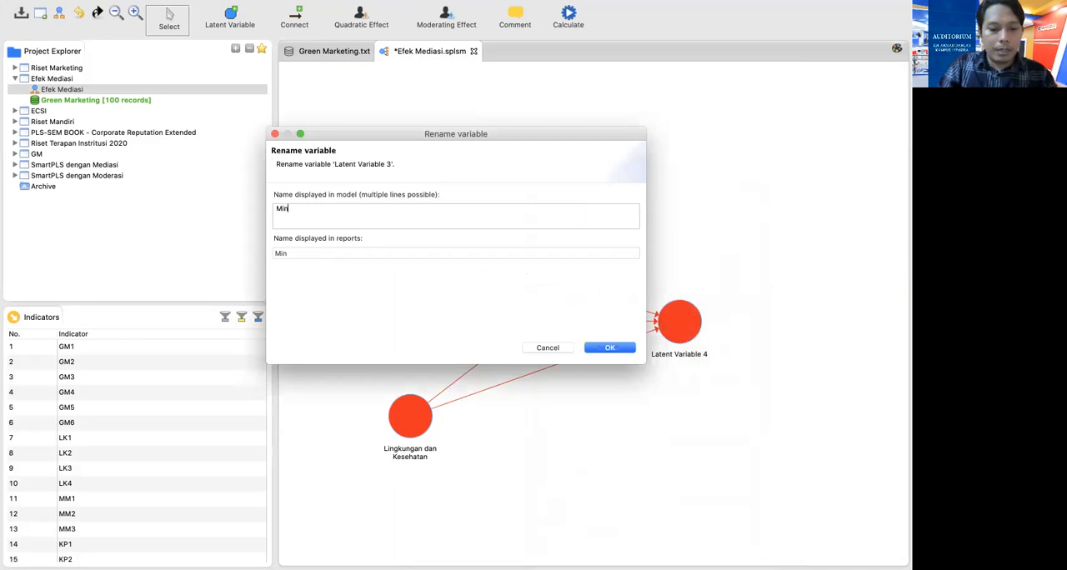
{"action": "type", "text": "at Membeli"}
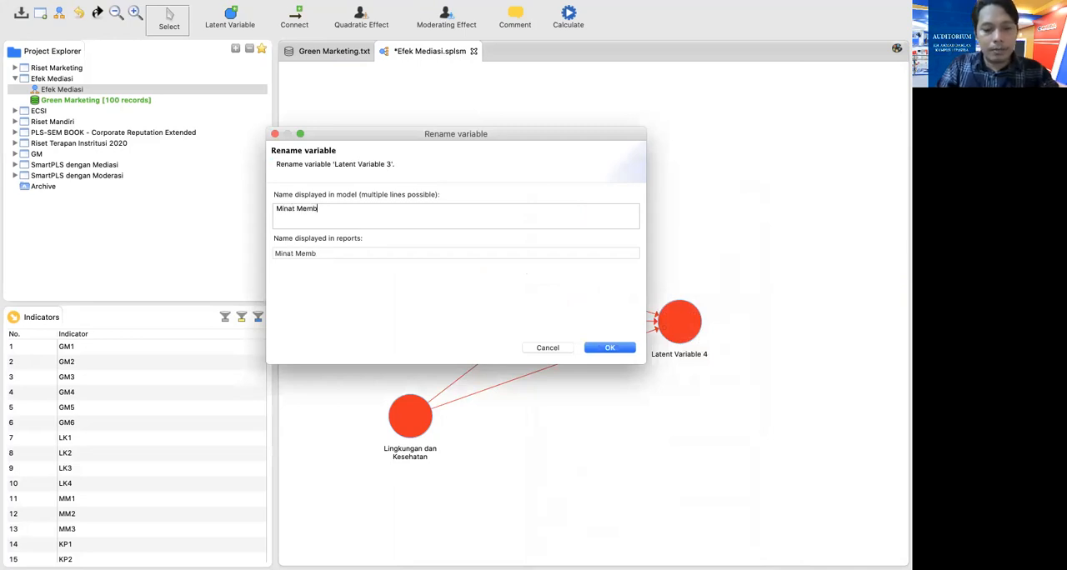
{"action": "left_click", "coordinate": [609, 348]}
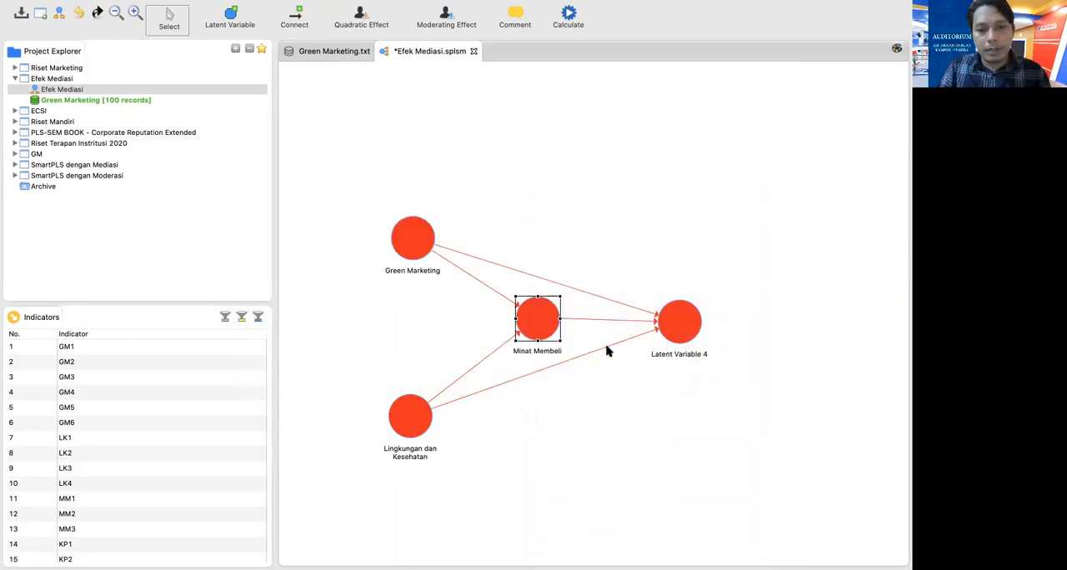
Rename Latent Variable 4, the outcome, as Keputusan Pembelian
{"action": "right_click", "coordinate": [676, 316]}
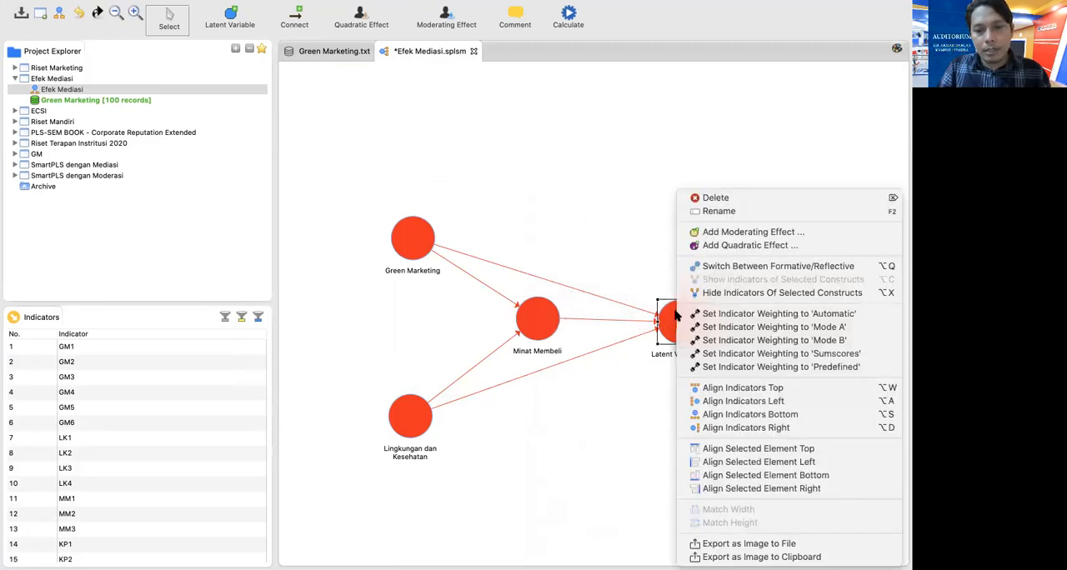
{"action": "left_click", "coordinate": [709, 212]}
{"action": "key", "text": "BackSpace"}
{"action": "type", "text": "Keputusan Pembelian"}
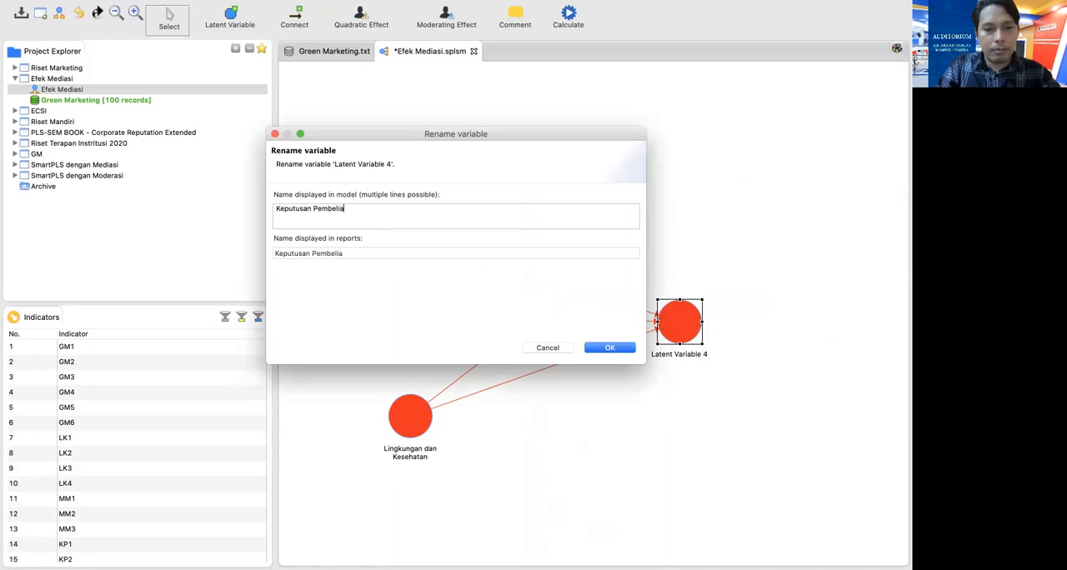
{"action": "left_click", "coordinate": [618, 348]}
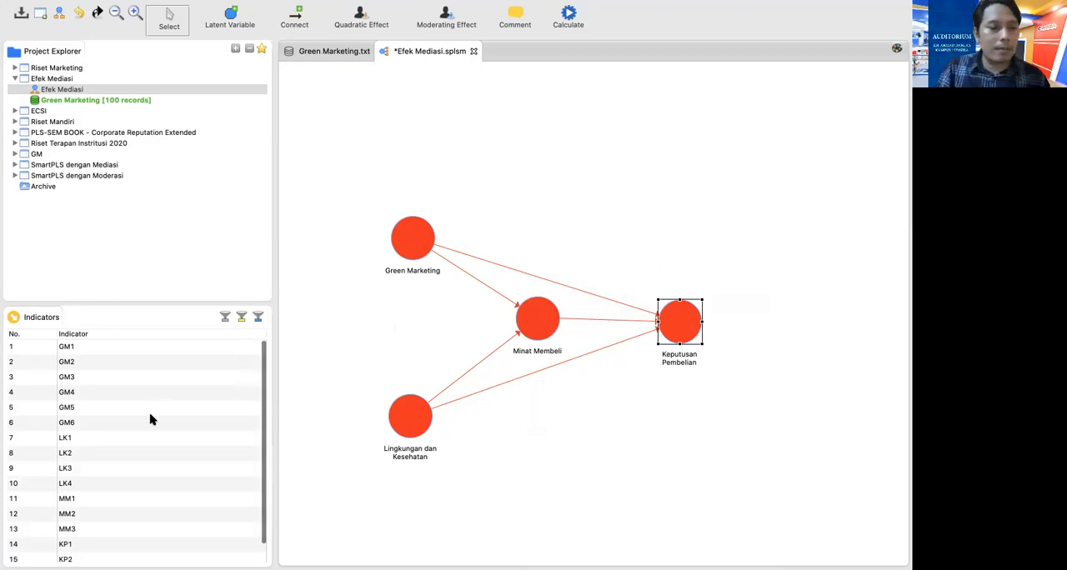
Assign indicators GM1 to GM6 to Green Marketing and LK1 to LK4 to Lingkungan dan Kesehatan
{"action": "left_click", "coordinate": [71, 351]}
{"action": "left_click_drag", "start_coordinate": [77, 354], "coordinate": [419, 245]}
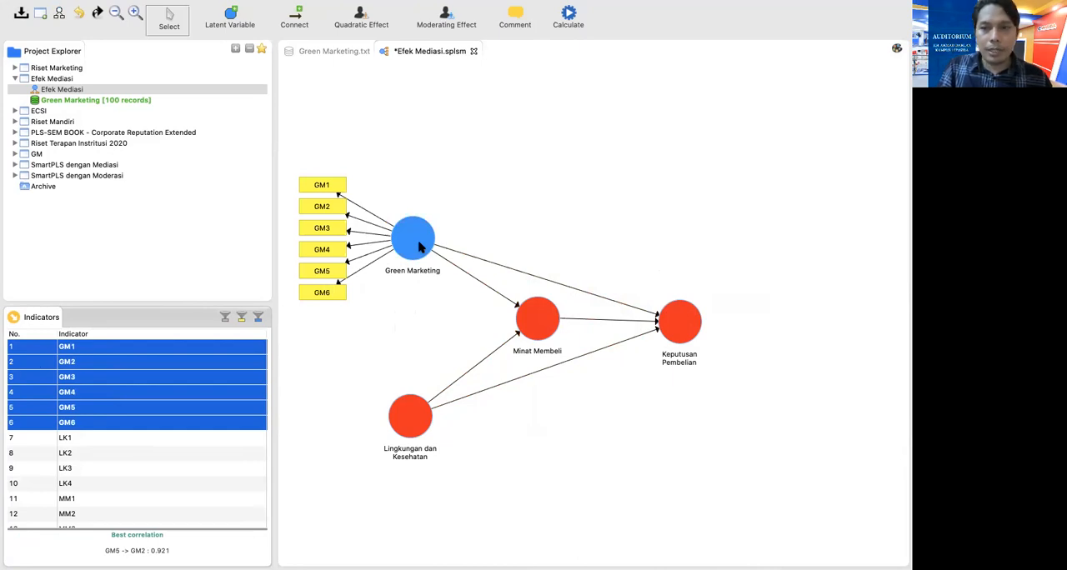
{"action": "scroll", "coordinate": [111, 444], "scroll_direction": "down", "scroll_amount": 1}
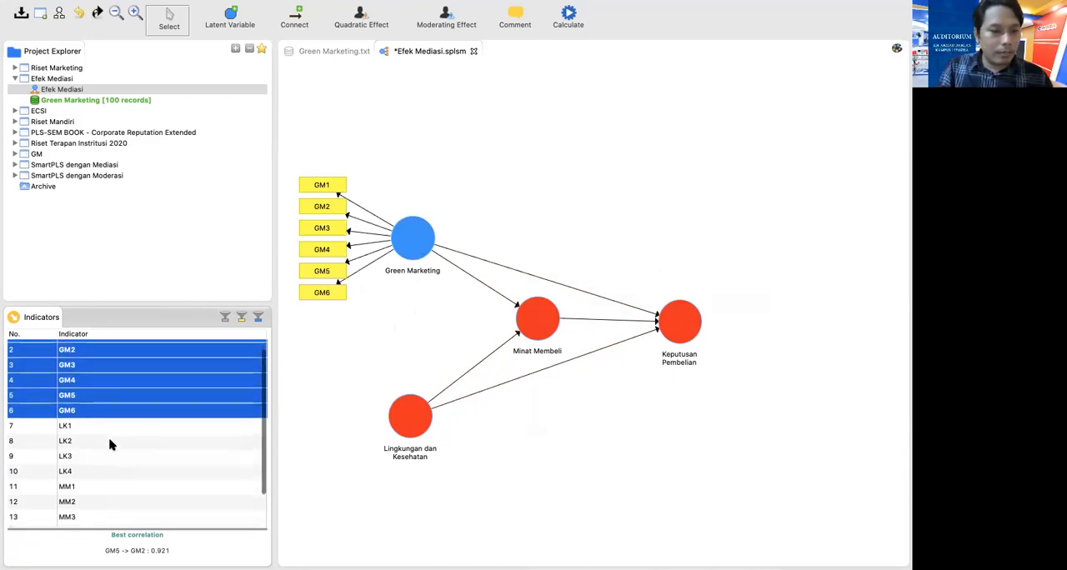
{"action": "left_click", "coordinate": [70, 419]}
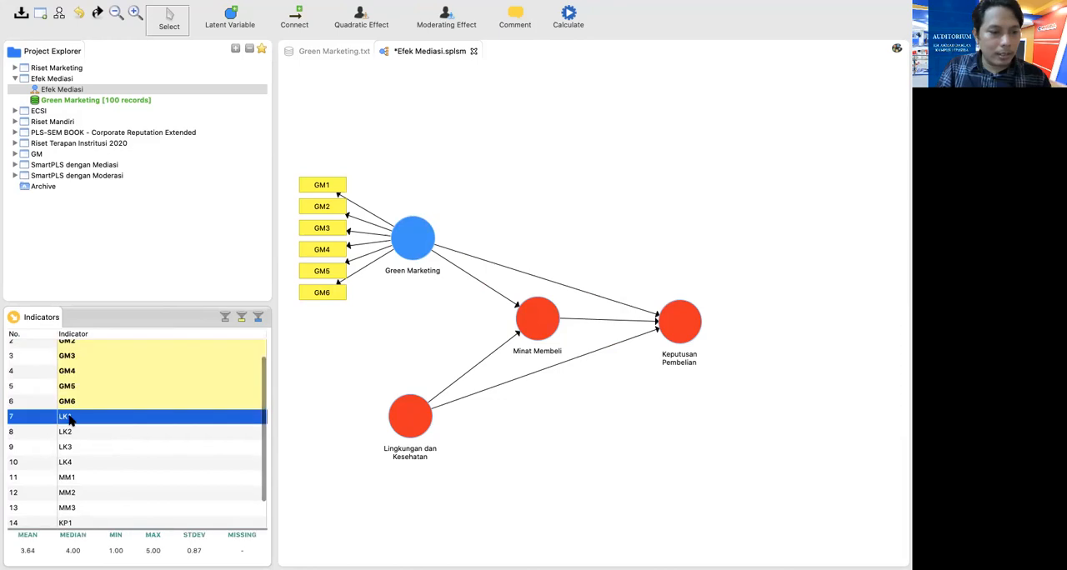
{"action": "left_click", "coordinate": [68, 432], "text": "shift"}
{"action": "left_click", "coordinate": [68, 447], "text": "shift"}
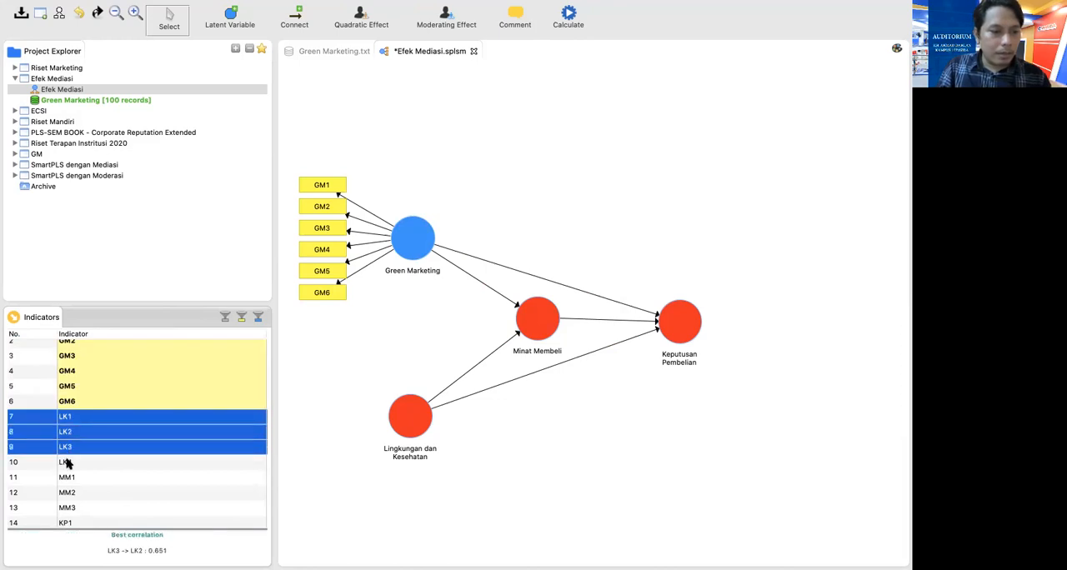
{"action": "left_click", "coordinate": [68, 463], "text": "shift"}
{"action": "left_click_drag", "start_coordinate": [77, 440], "coordinate": [411, 434]}
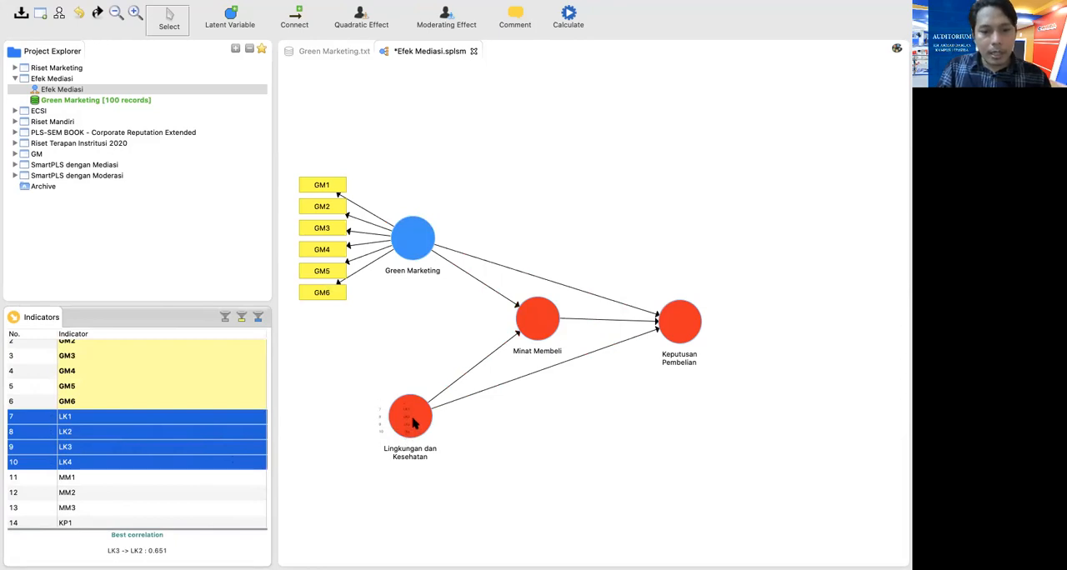
{"action": "left_click_drag", "start_coordinate": [415, 420], "coordinate": [414, 421]}
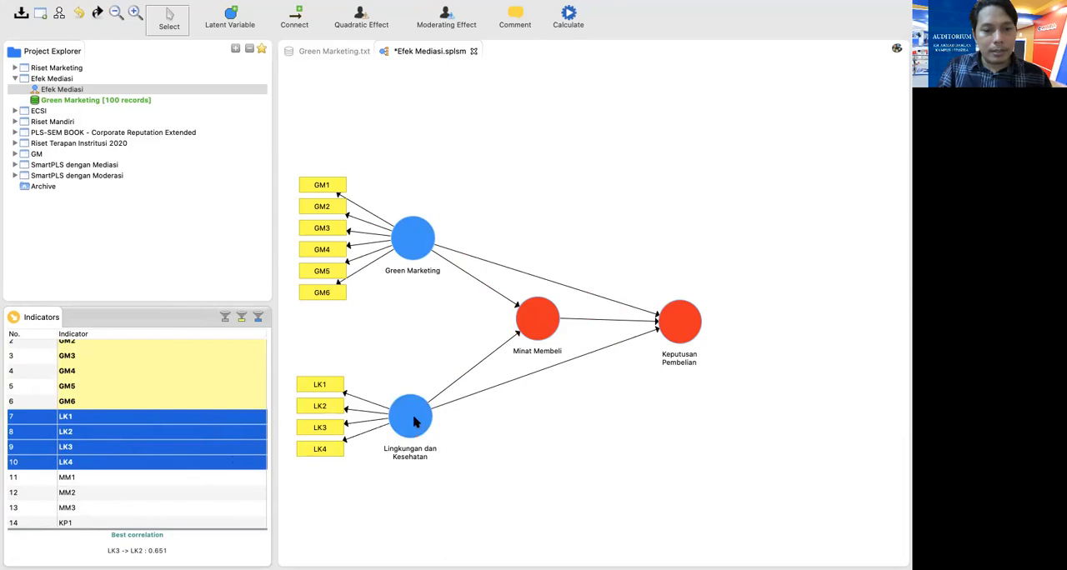
Assign indicators MM1, MM2 and MM3 to the Minat Membeli variable
{"action": "scroll", "coordinate": [109, 510], "scroll_direction": "down", "scroll_amount": 2}
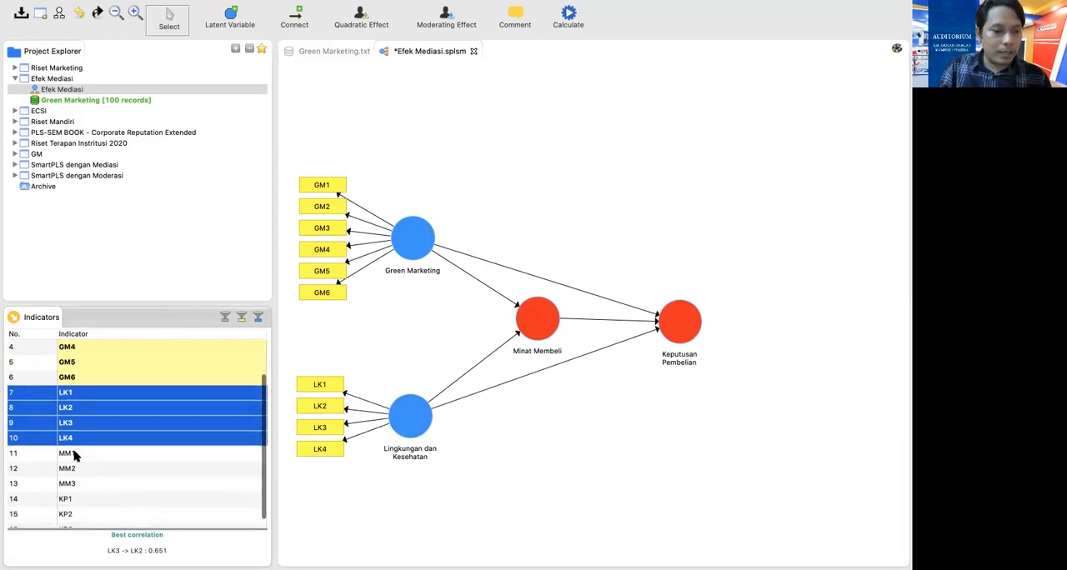
{"action": "left_click", "coordinate": [73, 455]}
{"action": "left_click", "coordinate": [65, 471]}
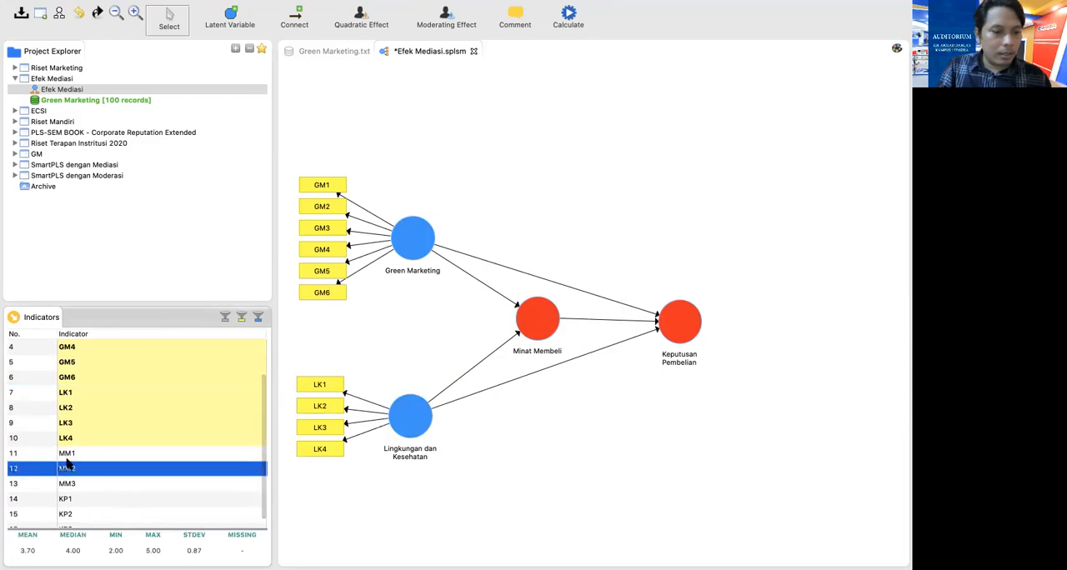
{"action": "left_click", "coordinate": [76, 455]}
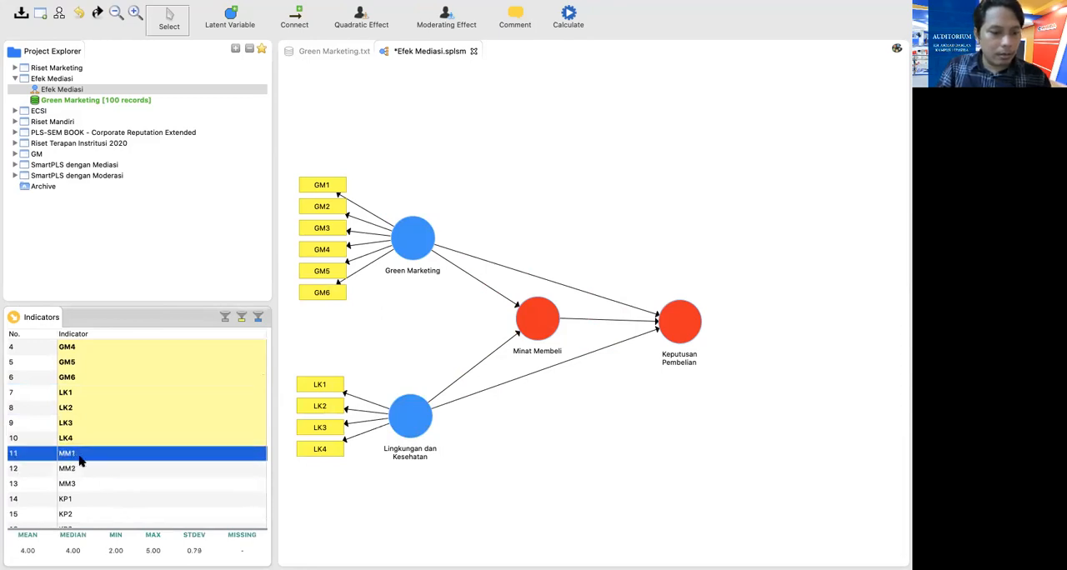
{"action": "left_click", "coordinate": [75, 469], "text": "shift"}
{"action": "left_click", "coordinate": [77, 483], "text": "shift"}
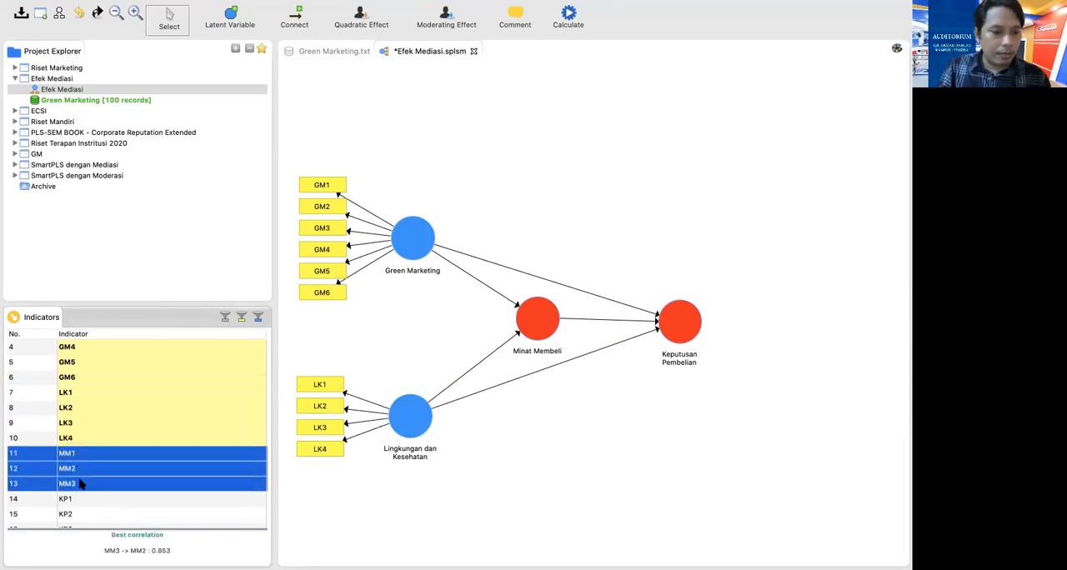
{"action": "left_click_drag", "start_coordinate": [543, 323], "coordinate": [544, 324]}
Assign indicators KP1, KP2 and KP3 to the Keputusan Pembelian variable
{"action": "scroll", "coordinate": [225, 423], "scroll_direction": "down", "scroll_amount": 1}
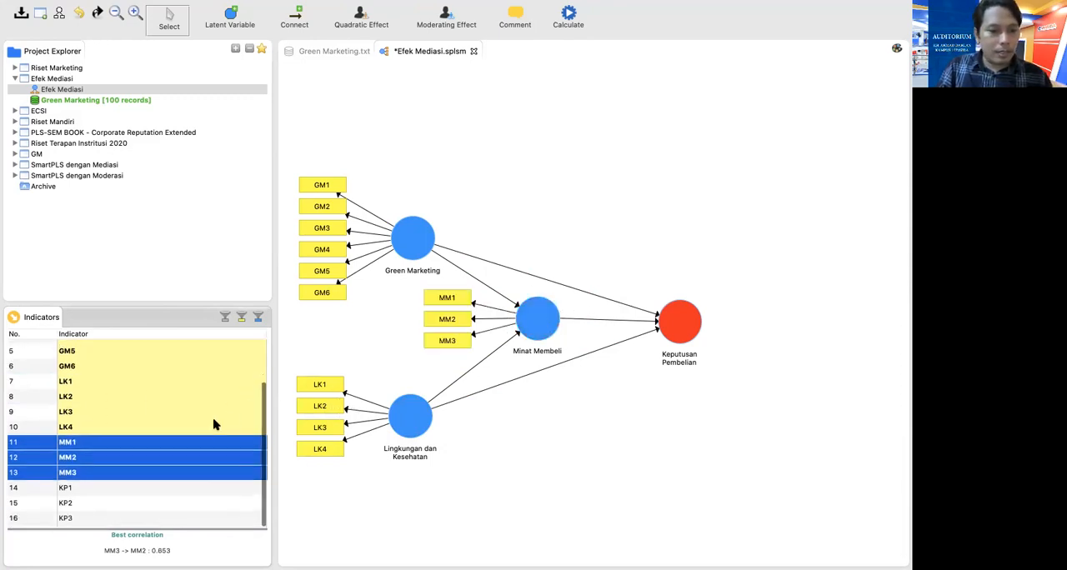
{"action": "left_click", "coordinate": [66, 490]}
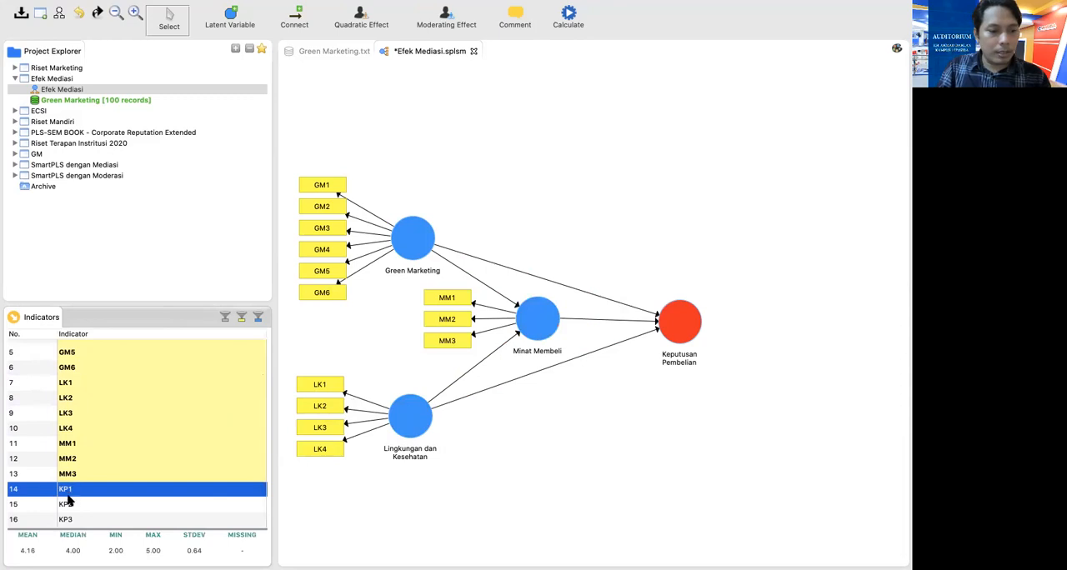
{"action": "left_click", "coordinate": [71, 504], "text": "shift"}
{"action": "left_click", "coordinate": [70, 519], "text": "shift"}
{"action": "left_click_drag", "start_coordinate": [70, 519], "coordinate": [690, 321]}
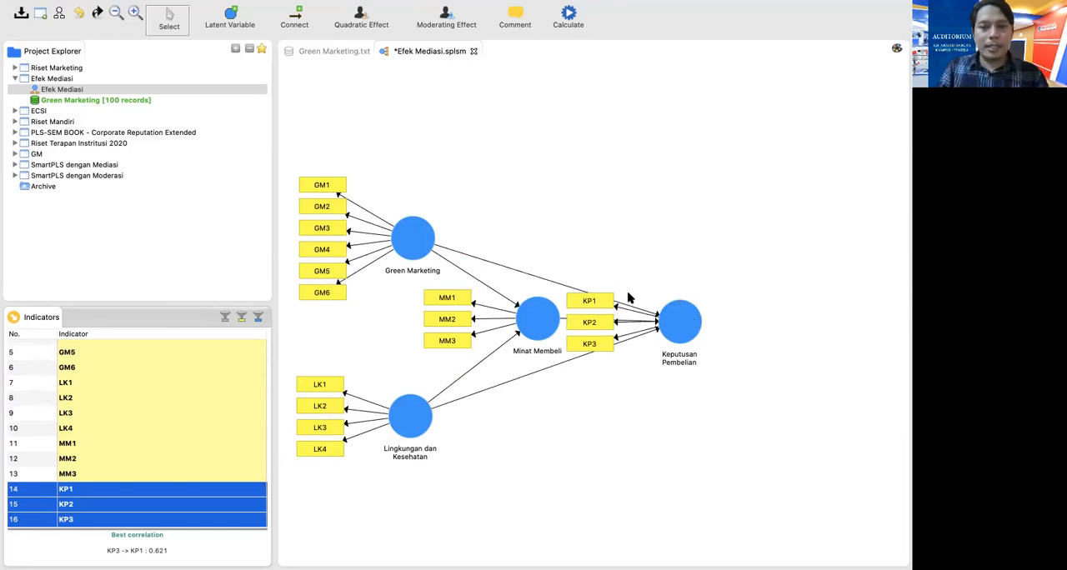
Align Keputusan Pembelian's indicators to its right, and shift it slightly toward the mediator and Lingkungan dan Kesehatan slightly downward
{"action": "right_click", "coordinate": [676, 325]}
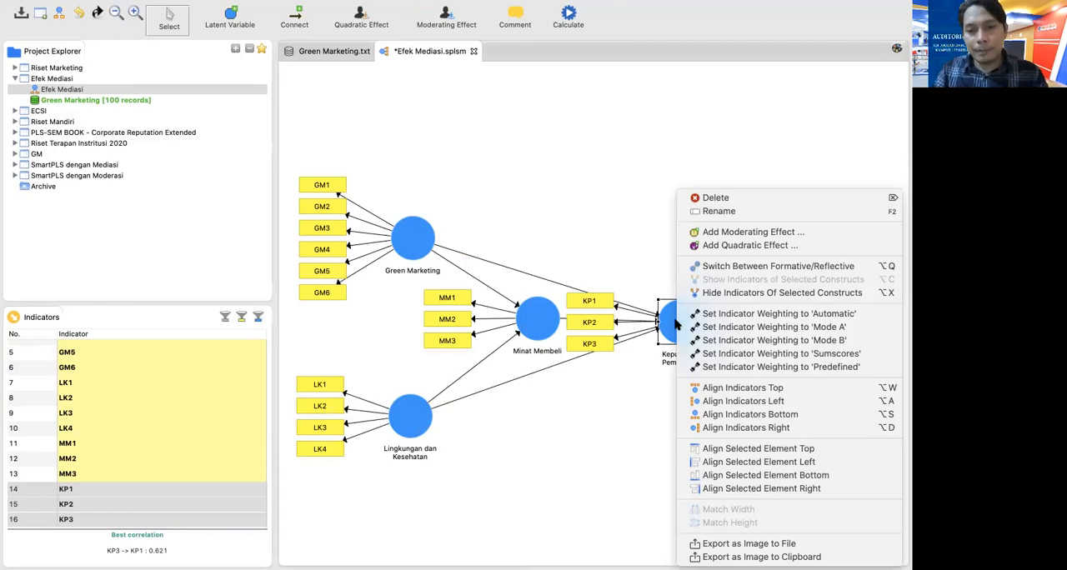
{"action": "left_click", "coordinate": [715, 427]}
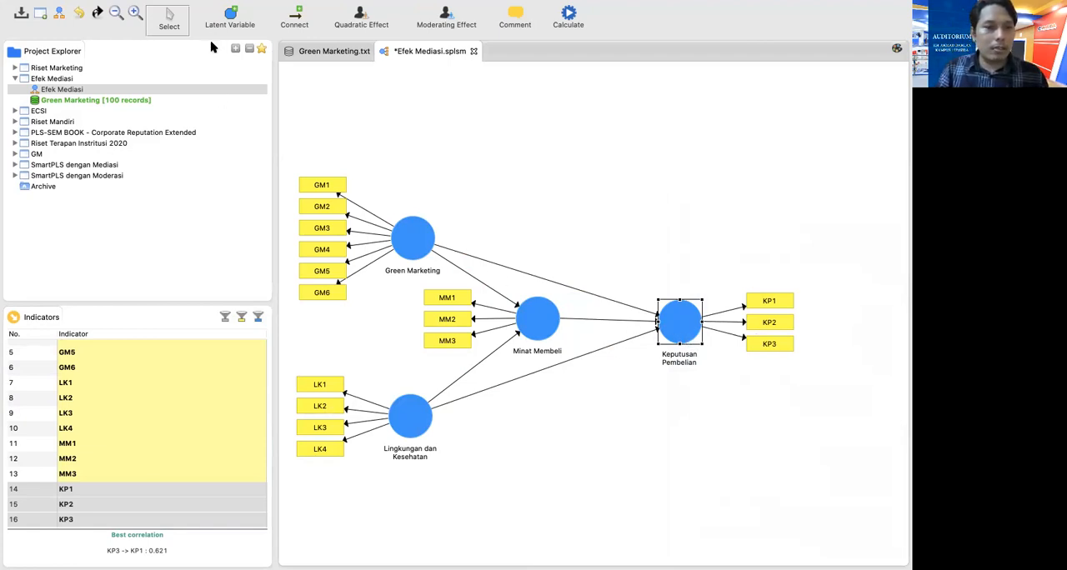
{"action": "left_click_drag", "start_coordinate": [676, 320], "coordinate": [656, 320]}
{"action": "left_click_drag", "start_coordinate": [410, 413], "coordinate": [408, 425]}
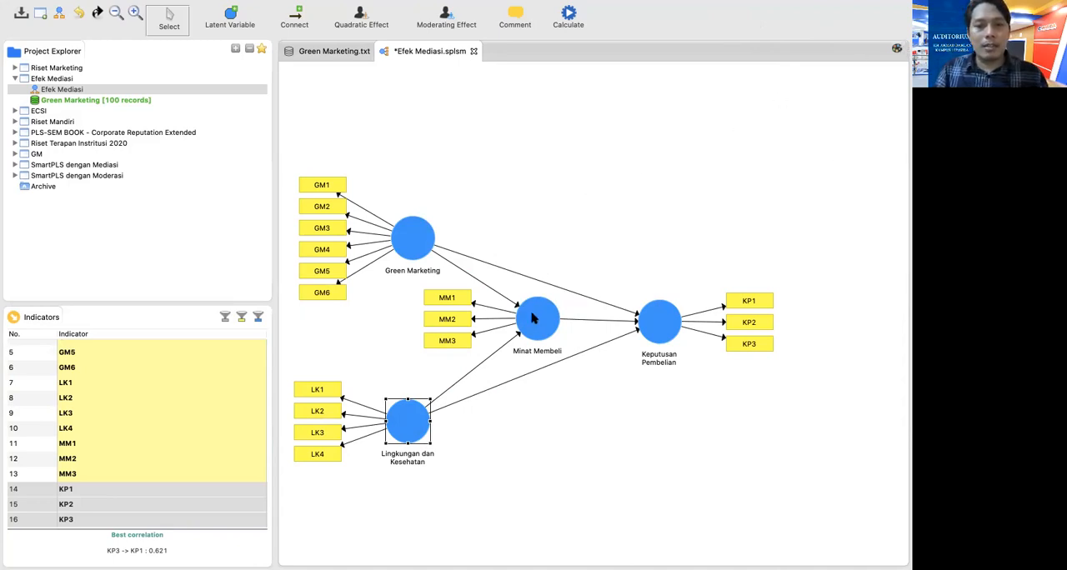
Export the path model as a PNG image under the default file name in the DATA ANALISIS MULTIVARIAT folder
{"action": "left_click", "coordinate": [898, 51]}
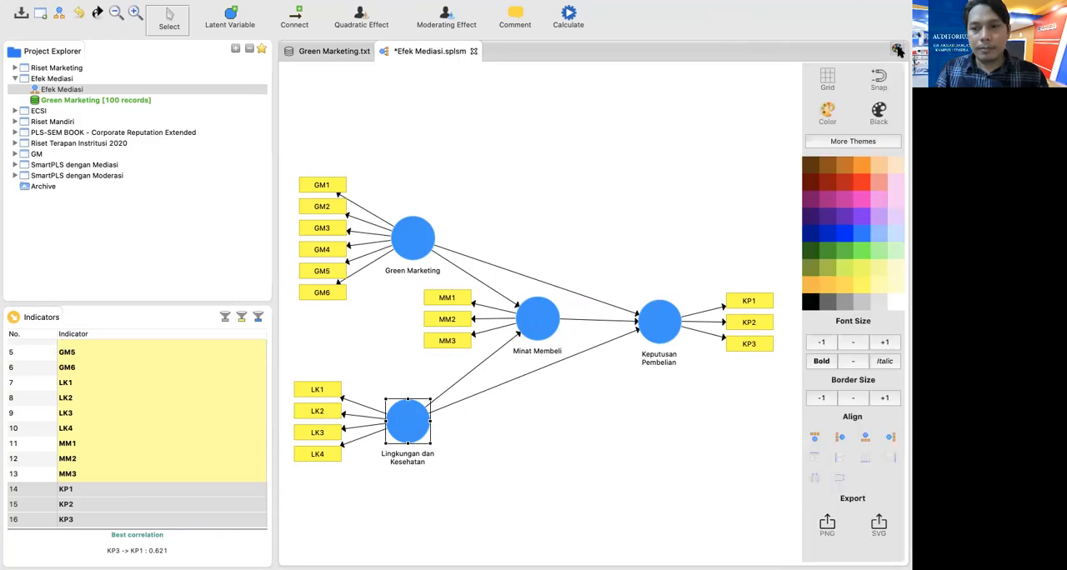
{"action": "left_click", "coordinate": [827, 525]}
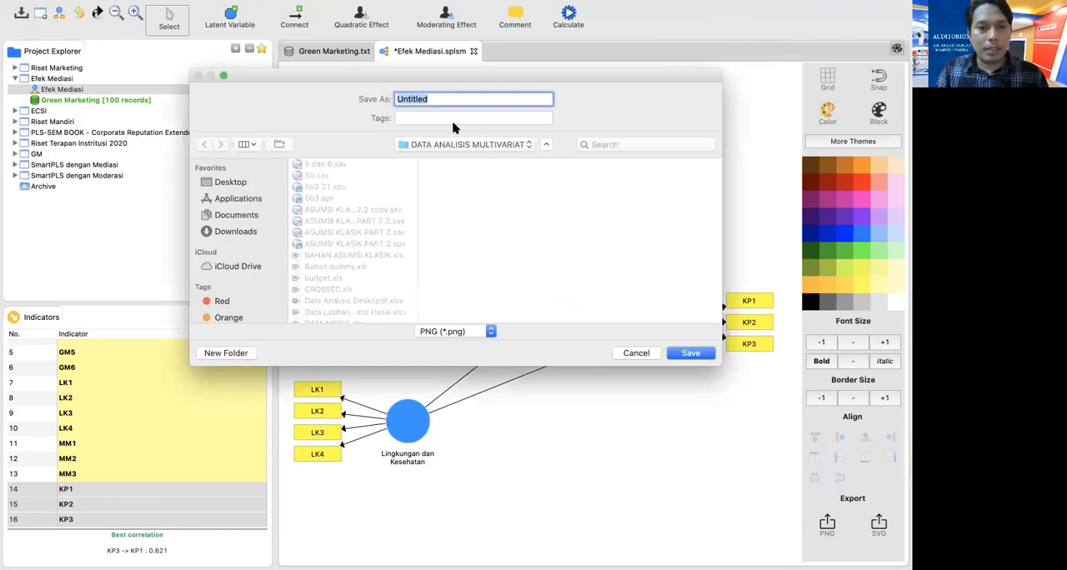
{"action": "left_click", "coordinate": [691, 355]}
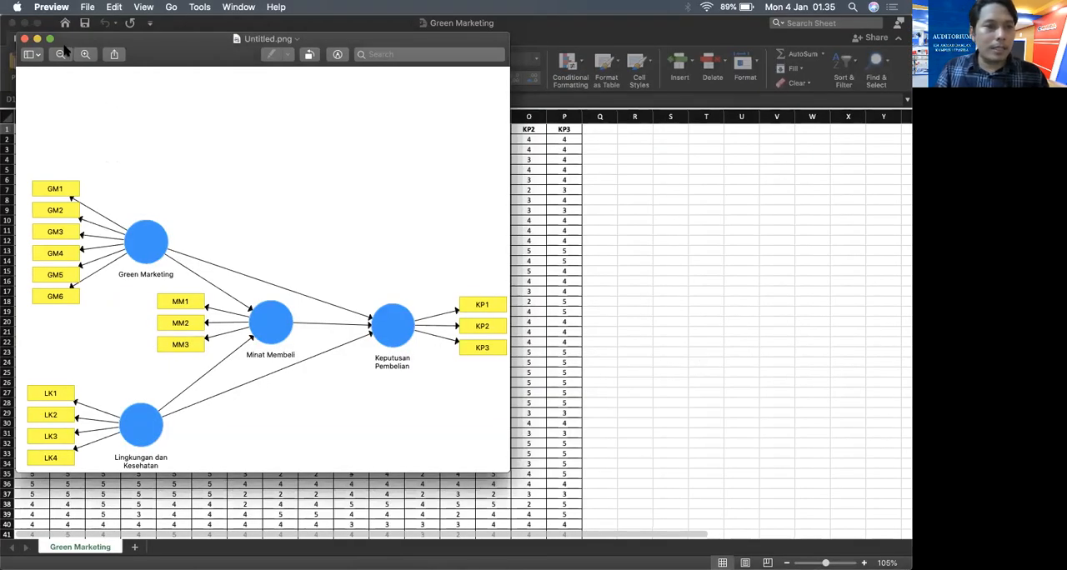
View the exported model image full screen in Preview, and switch back to the Efek Mediasi model in SmartPLS
{"action": "left_click", "coordinate": [50, 38]}
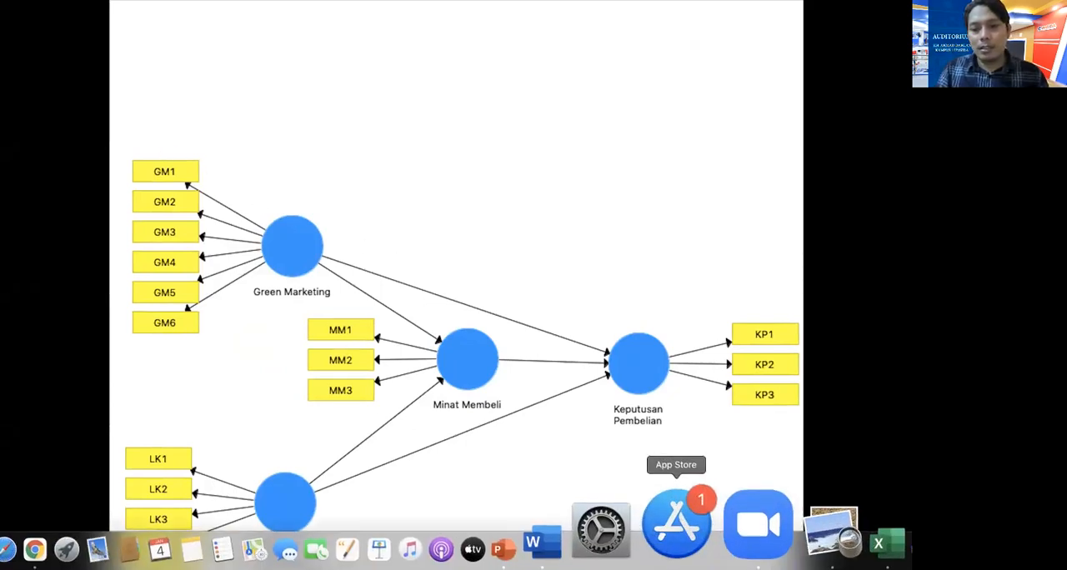
{"action": "left_click", "coordinate": [732, 540]}
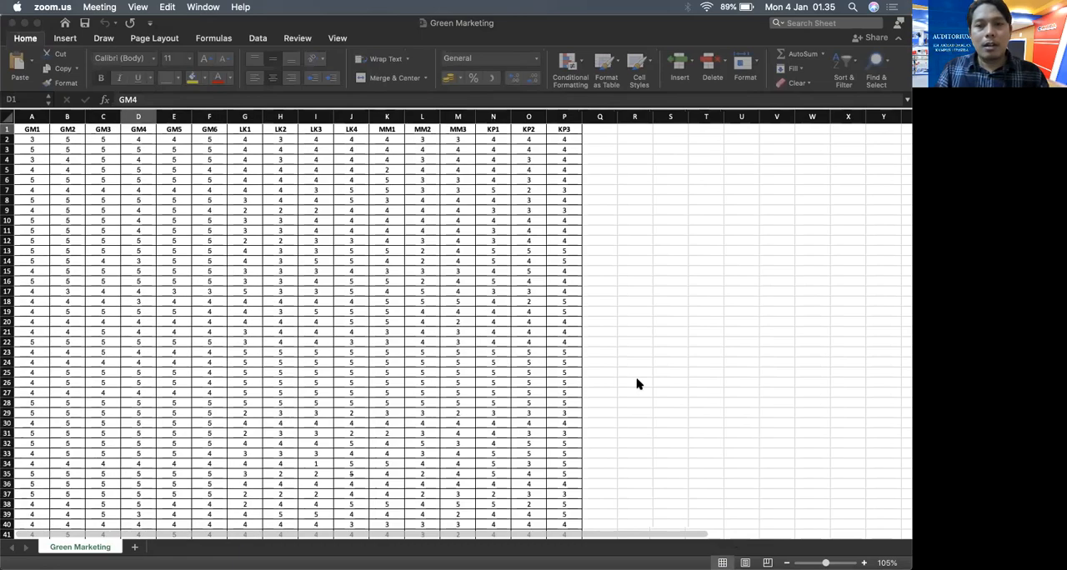
{"action": "key", "text": "ctrl+Right"}
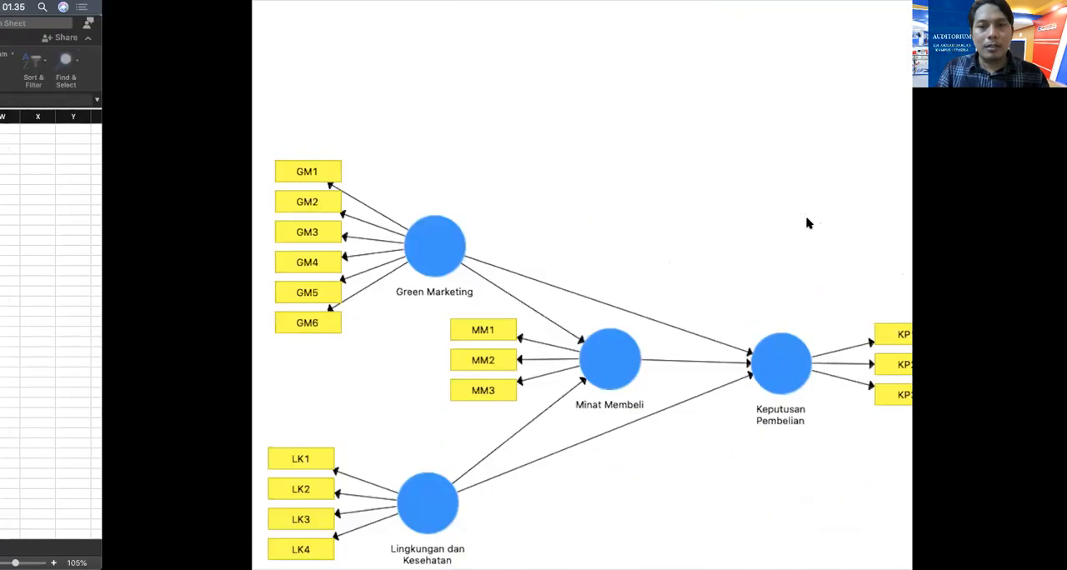
{"action": "mouse_move", "coordinate": [762, 567]}
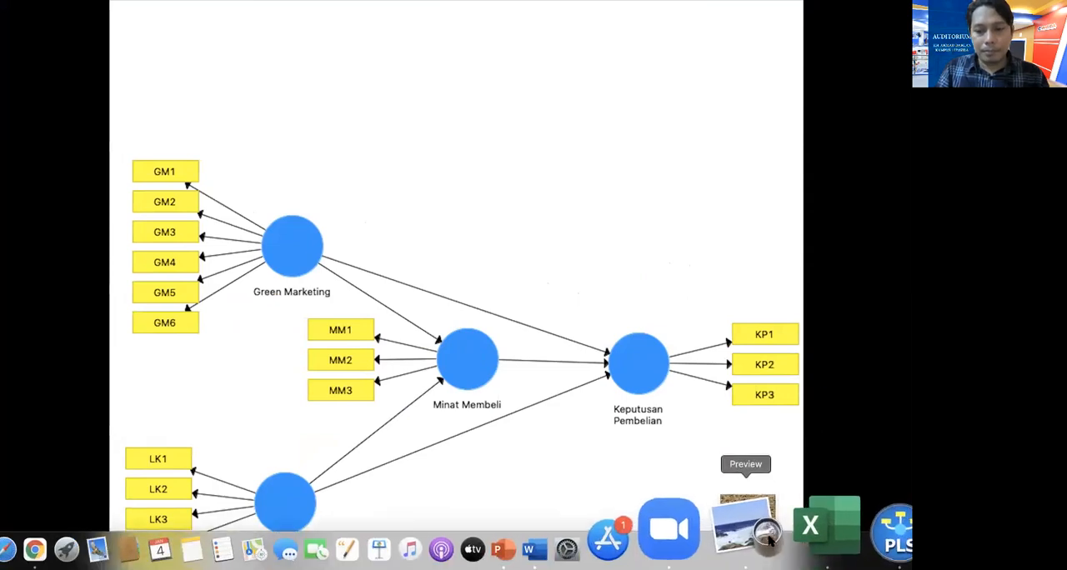
{"action": "left_click", "coordinate": [821, 537]}
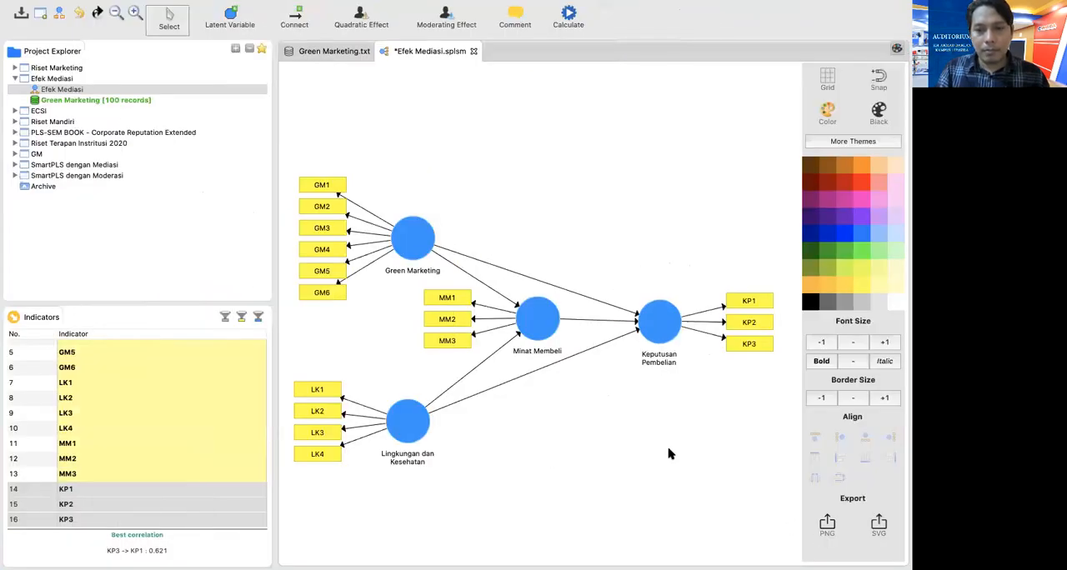
Hide the diagram's theme and export options, and run the PLS Algorithm with Path weighting, 300 maximum iterations and stop criterion 7, opening the full report
{"action": "left_click", "coordinate": [897, 49]}
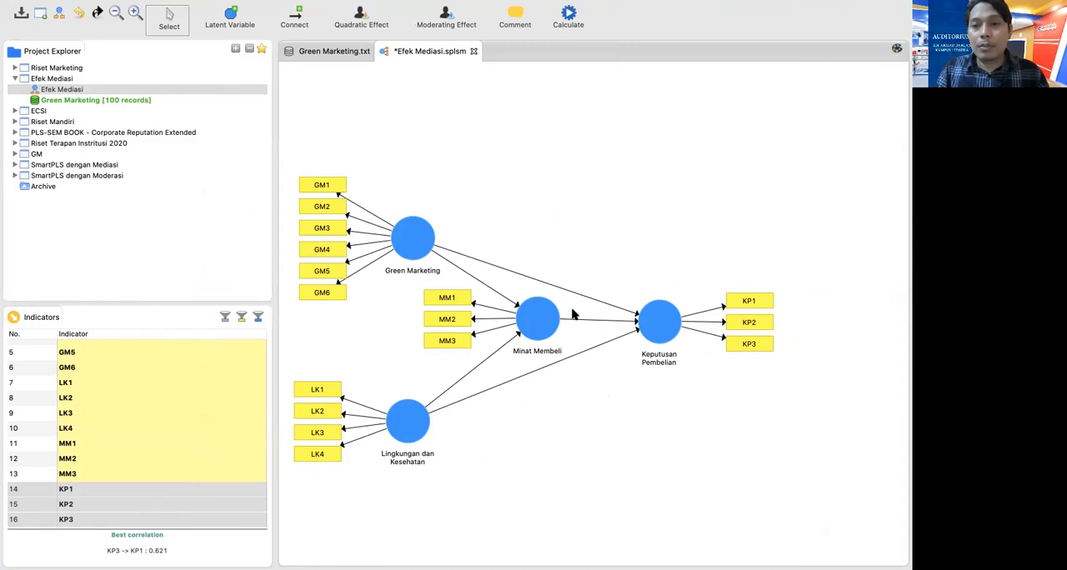
{"action": "right_click", "coordinate": [556, 265]}
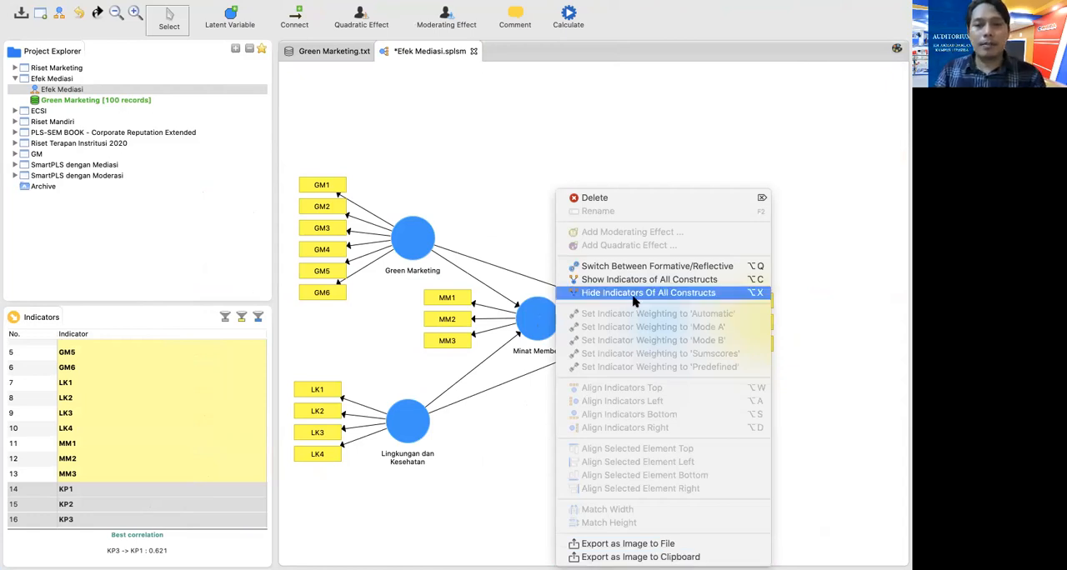
{"action": "left_click", "coordinate": [559, 155]}
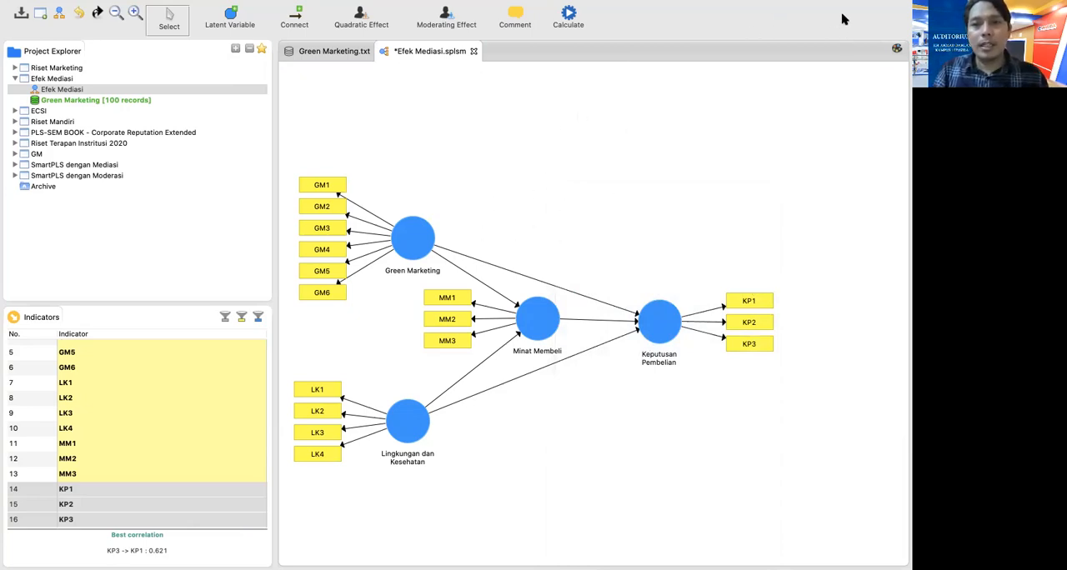
{"action": "left_click", "coordinate": [569, 17]}
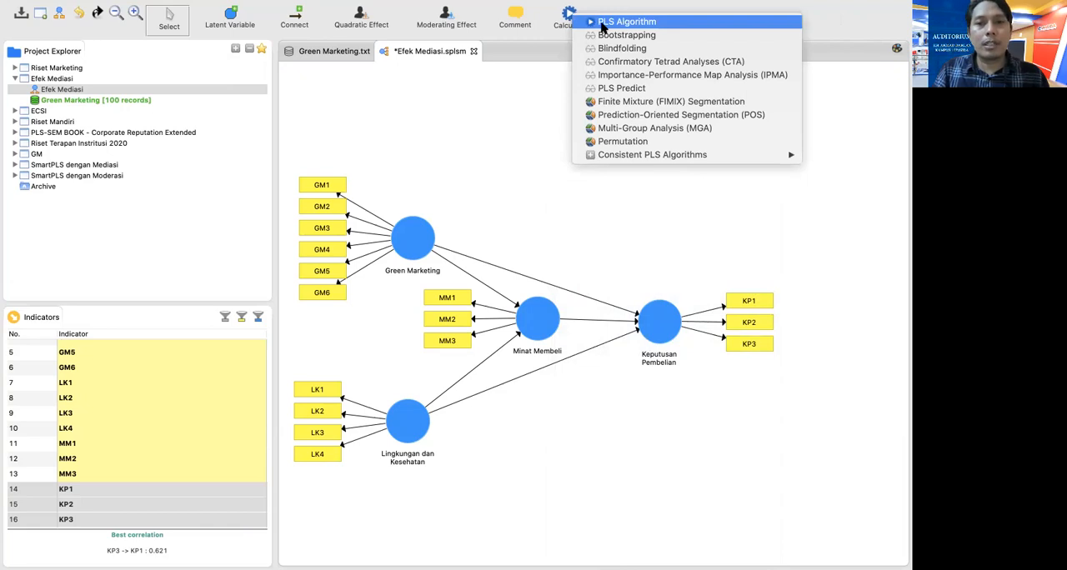
{"action": "left_click", "coordinate": [603, 24]}
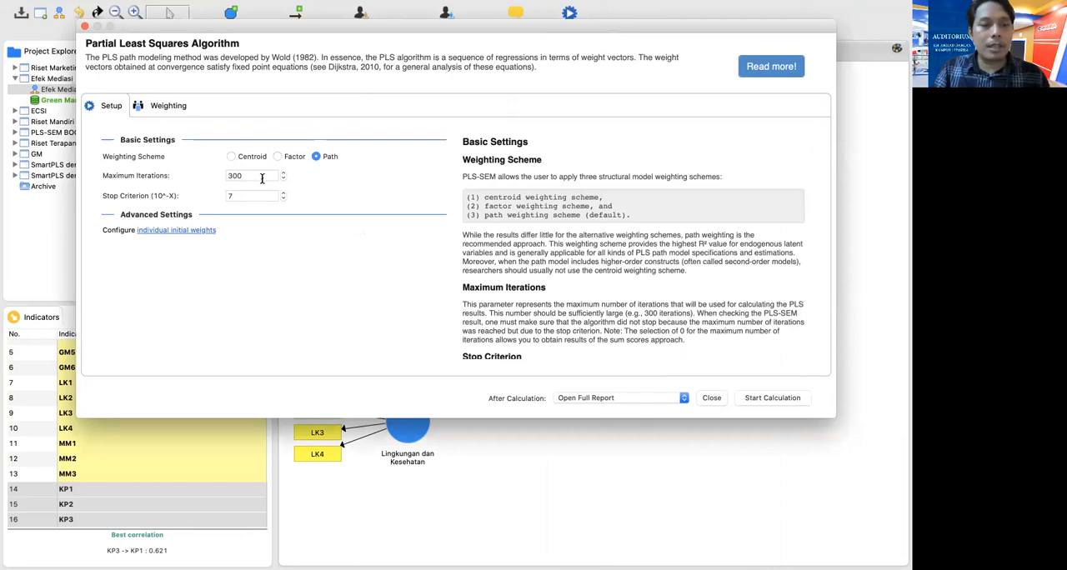
{"action": "left_click", "coordinate": [763, 398]}
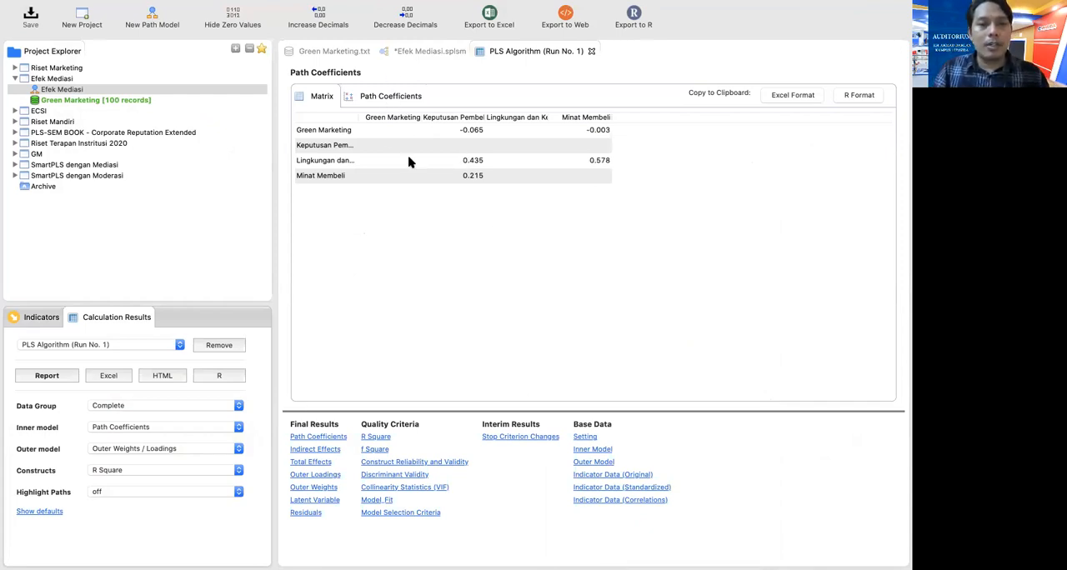
Review the first PLS run's estimates on the path diagram and its Outer Loadings matrix in the report
{"action": "left_click", "coordinate": [422, 53]}
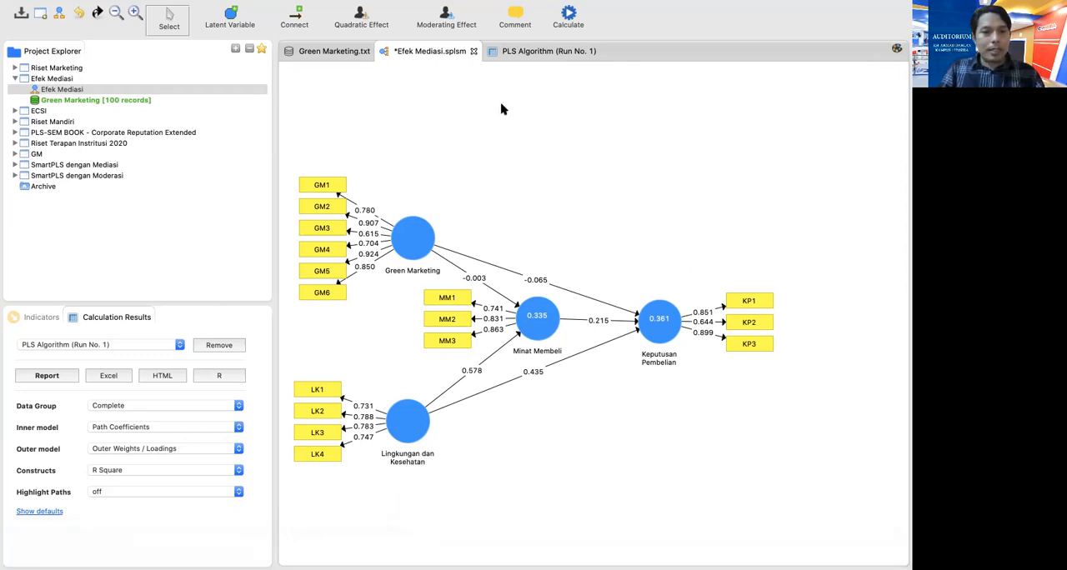
{"action": "left_click", "coordinate": [537, 52]}
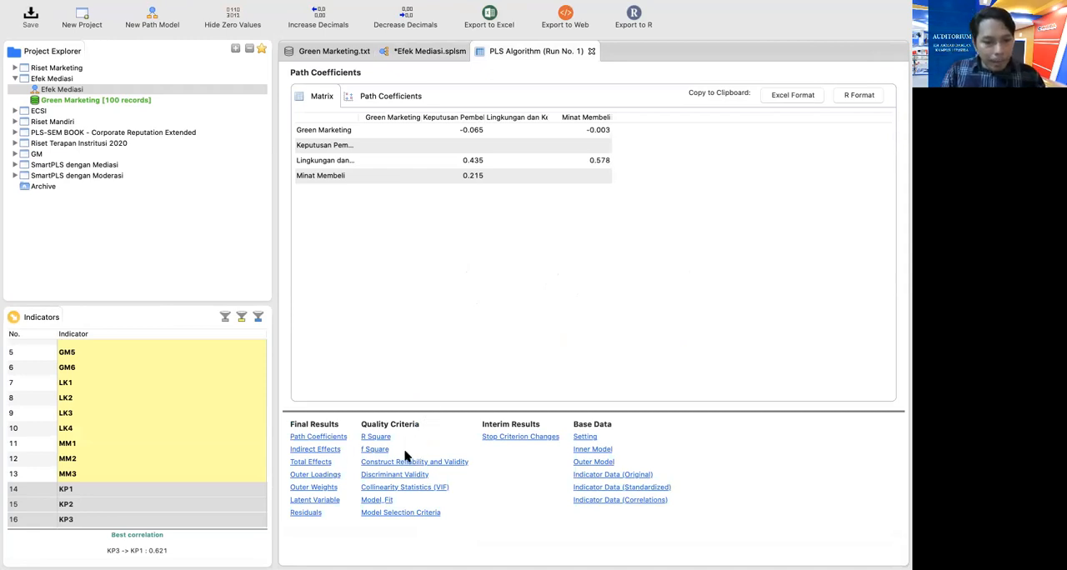
{"action": "left_click", "coordinate": [319, 475]}
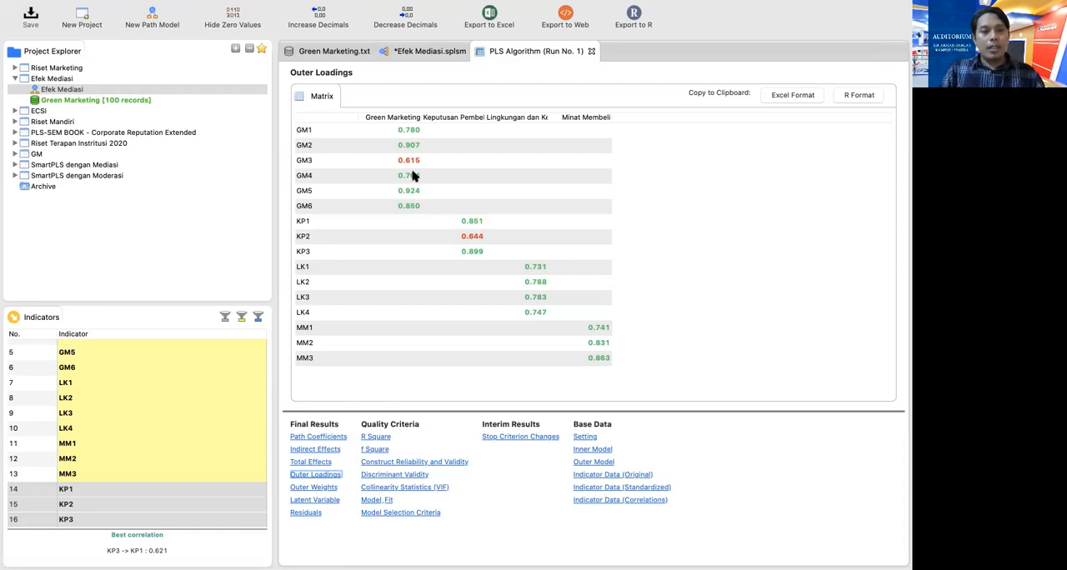
Delete indicator GM3 from Green Marketing and indicator KP2 from Keputusan Pembelian in the Efek Mediasi model
{"action": "left_click", "coordinate": [430, 51]}
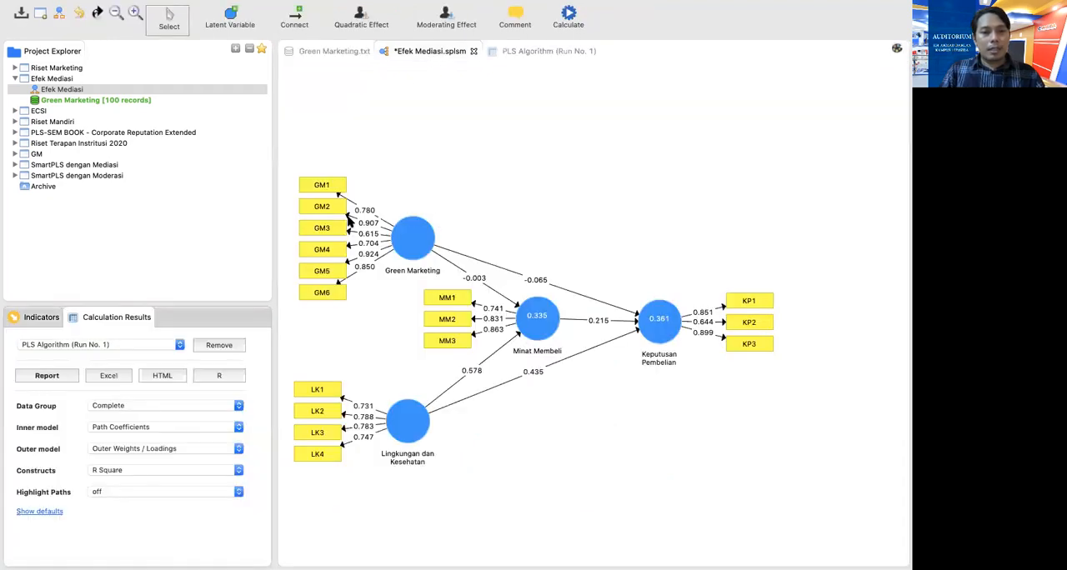
{"action": "left_click", "coordinate": [326, 234]}
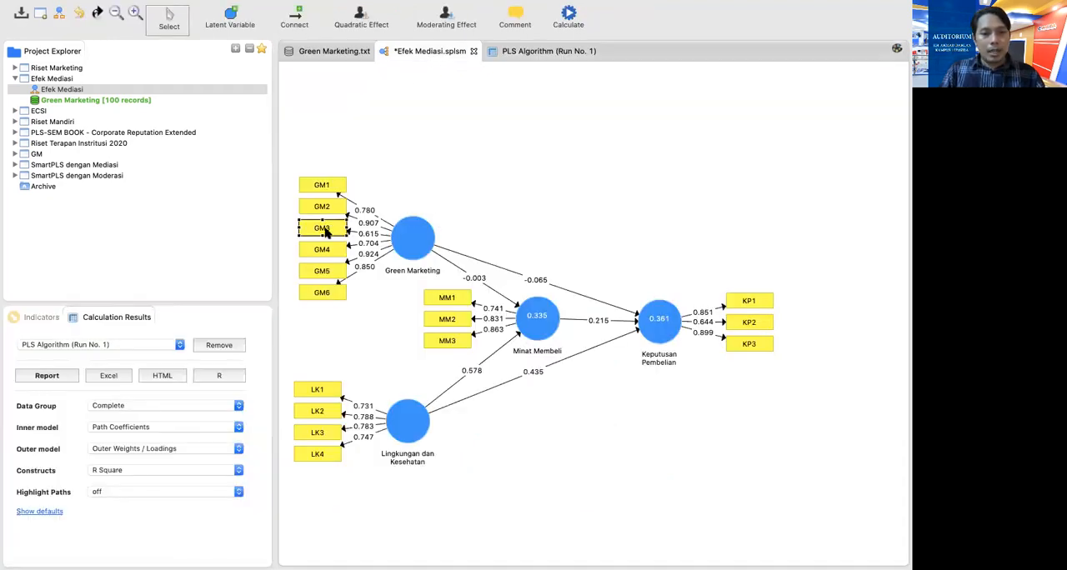
{"action": "right_click", "coordinate": [326, 232]}
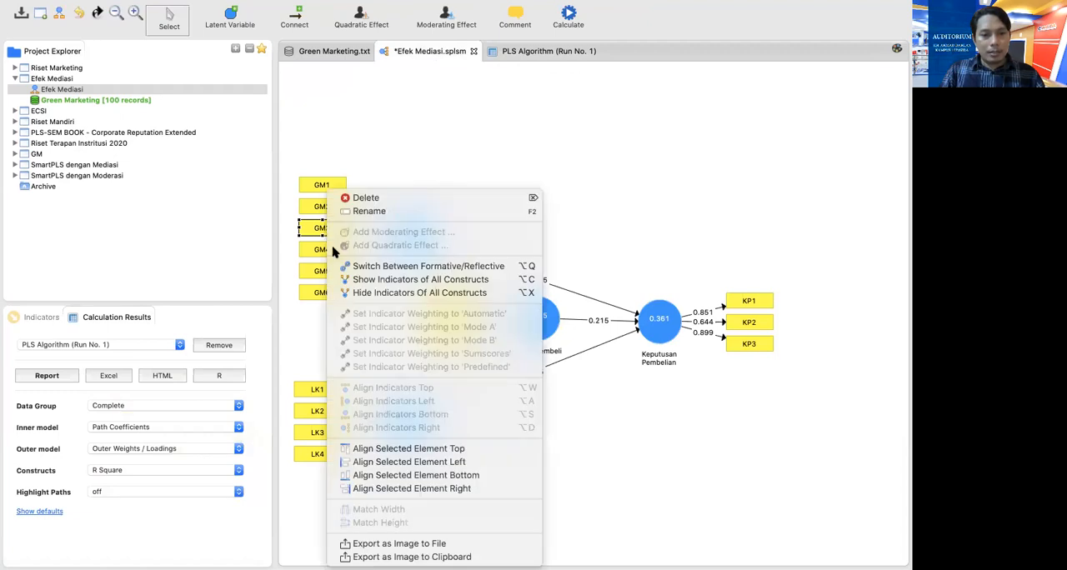
{"action": "left_click", "coordinate": [359, 200]}
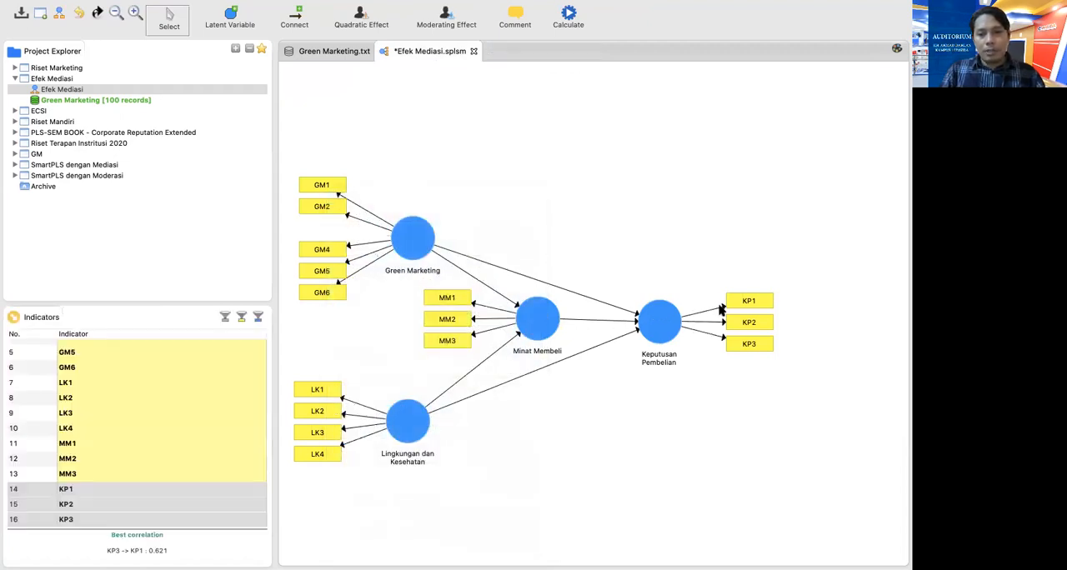
{"action": "left_click", "coordinate": [736, 326]}
{"action": "right_click", "coordinate": [736, 326]}
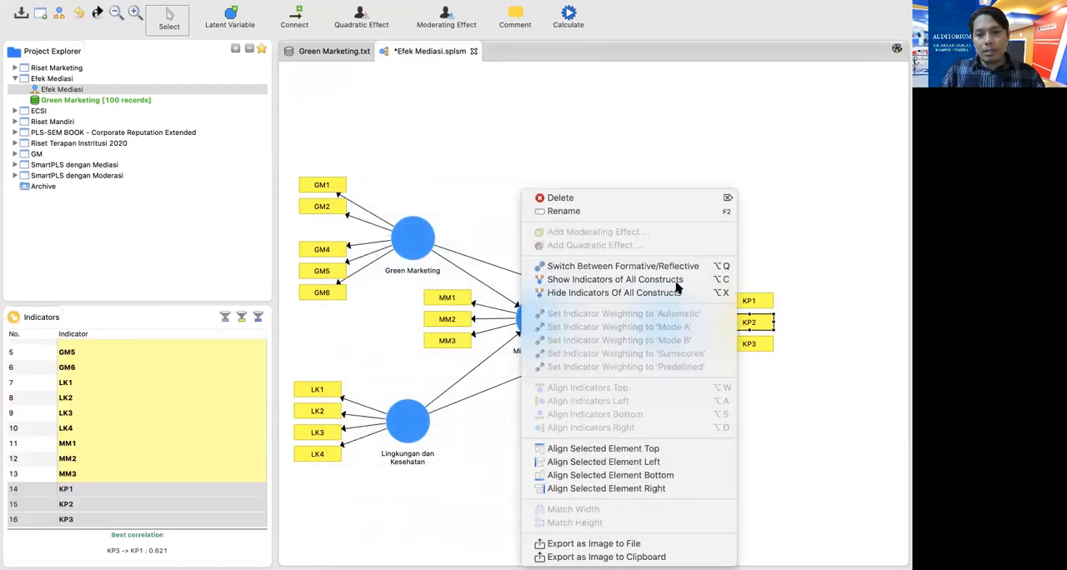
{"action": "left_click", "coordinate": [602, 200]}
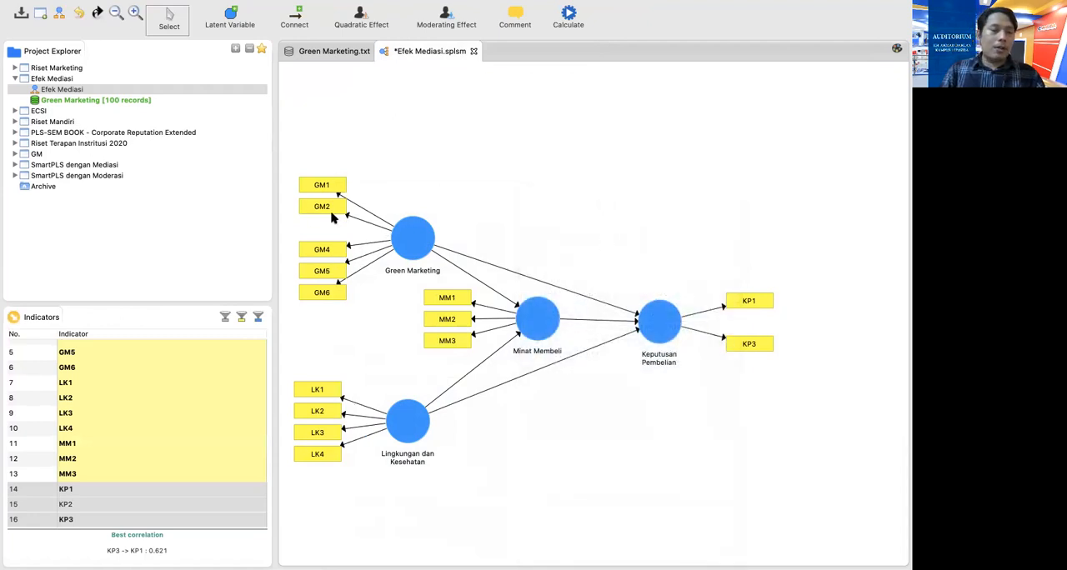
Realign Green Marketing's remaining indicators to its left and Keputusan Pembelian's to its right
{"action": "right_click", "coordinate": [402, 246]}
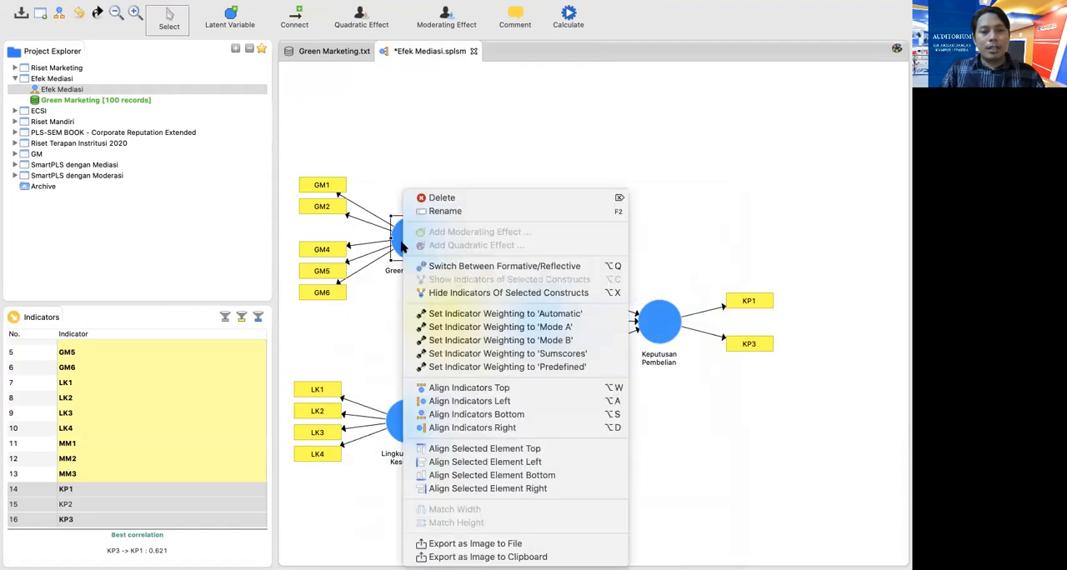
{"action": "left_click", "coordinate": [428, 400]}
{"action": "left_click", "coordinate": [649, 321]}
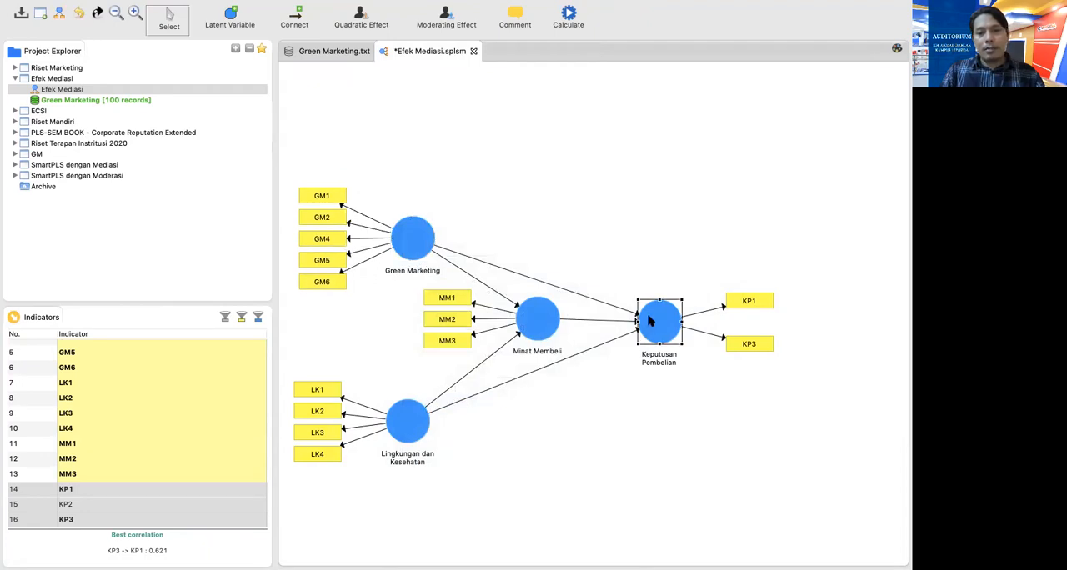
{"action": "right_click", "coordinate": [649, 321]}
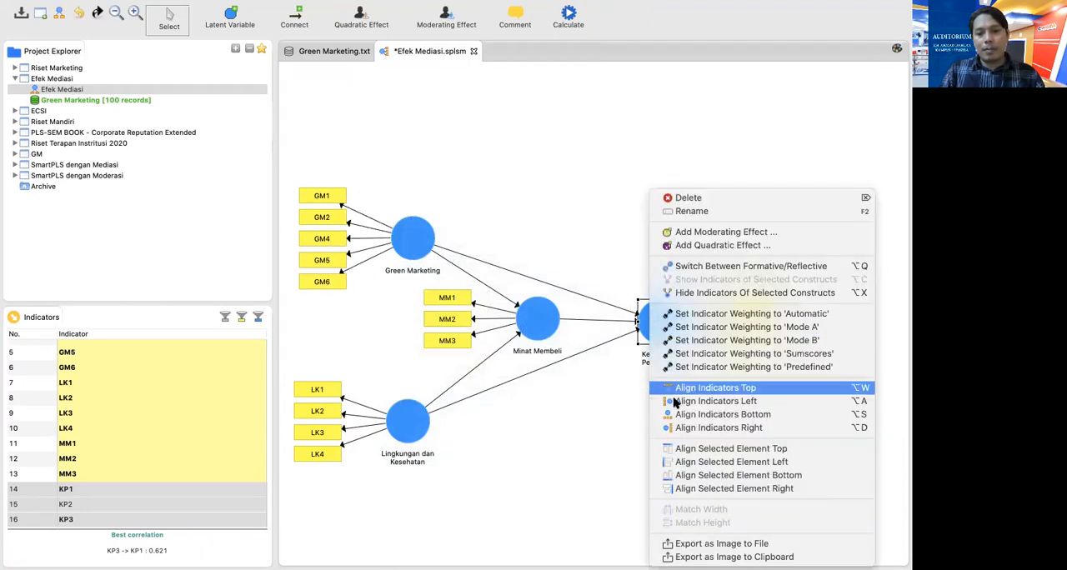
{"action": "left_click", "coordinate": [685, 428]}
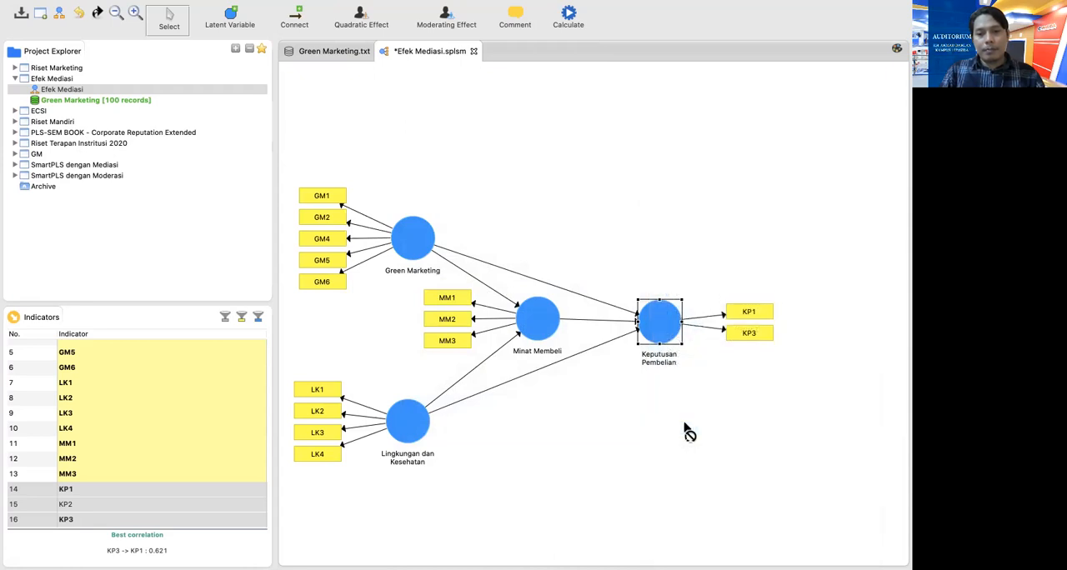
Recalculate the reduced model with the PLS Algorithm, using Path weighting, 300 maximum iterations and stop criterion 7
{"action": "left_click", "coordinate": [573, 14]}
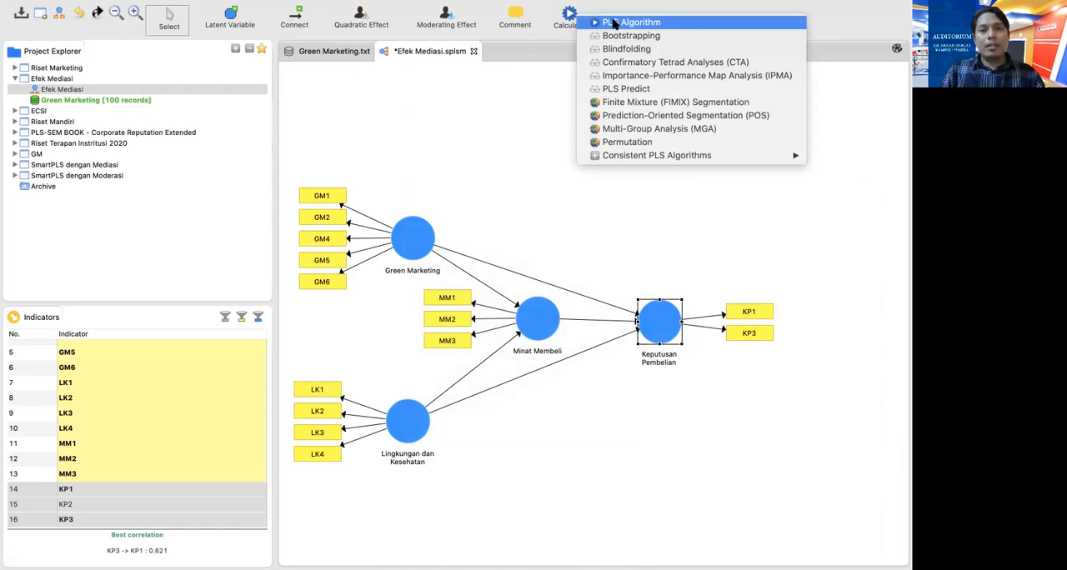
{"action": "left_click", "coordinate": [613, 23]}
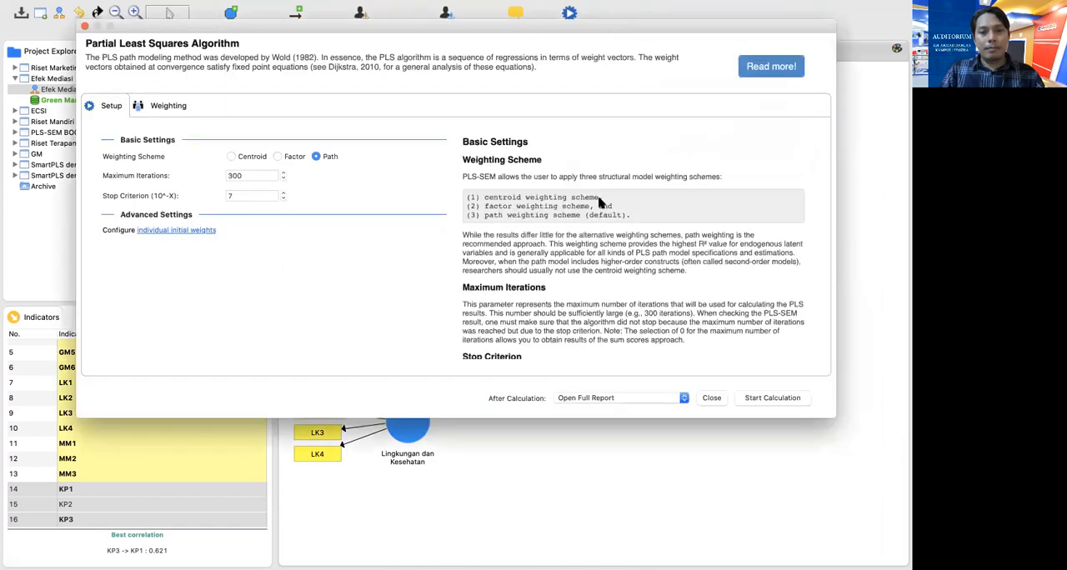
{"action": "left_click", "coordinate": [781, 398]}
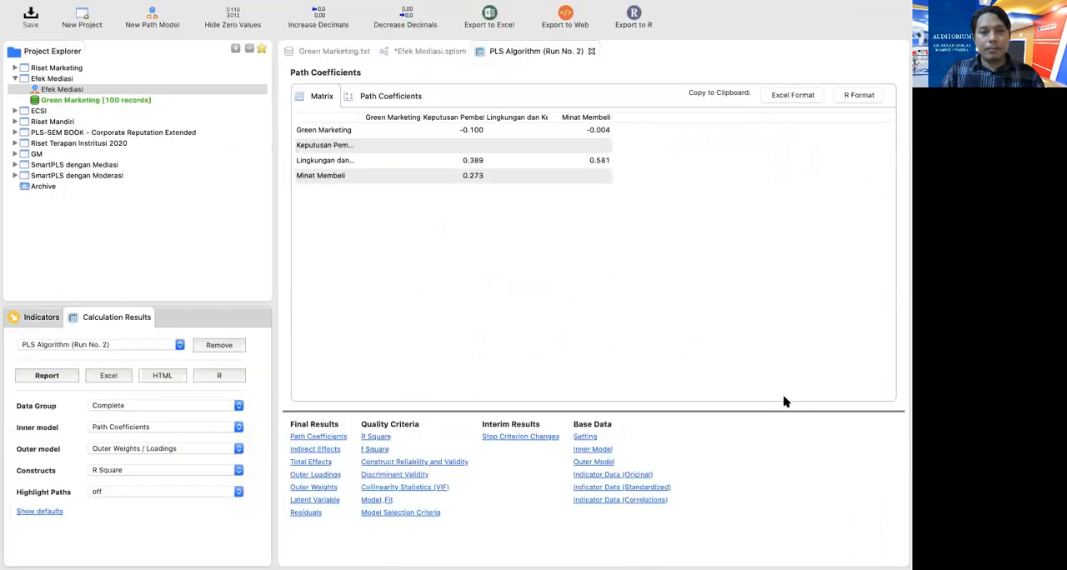
Review the second PLS run's estimates on the path diagram and its Outer Loadings matrix in the report
{"action": "left_click", "coordinate": [435, 52]}
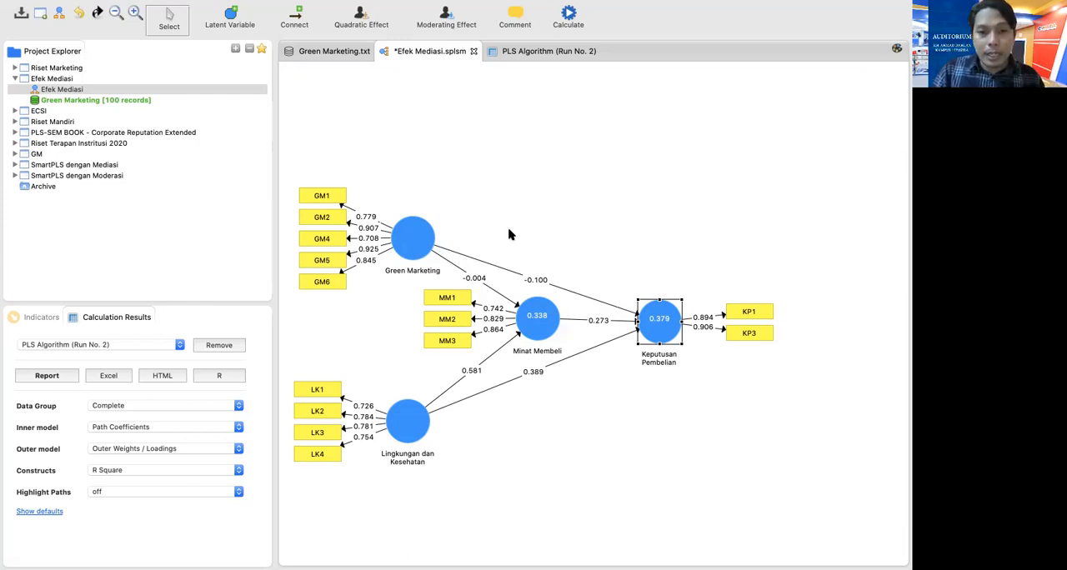
{"action": "left_click", "coordinate": [523, 52]}
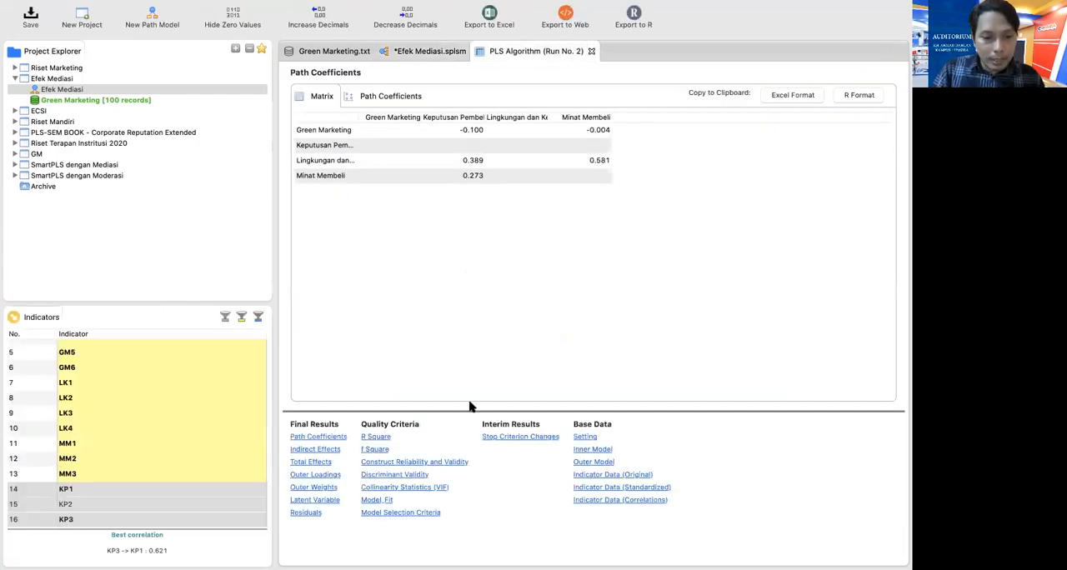
{"action": "left_click", "coordinate": [325, 474]}
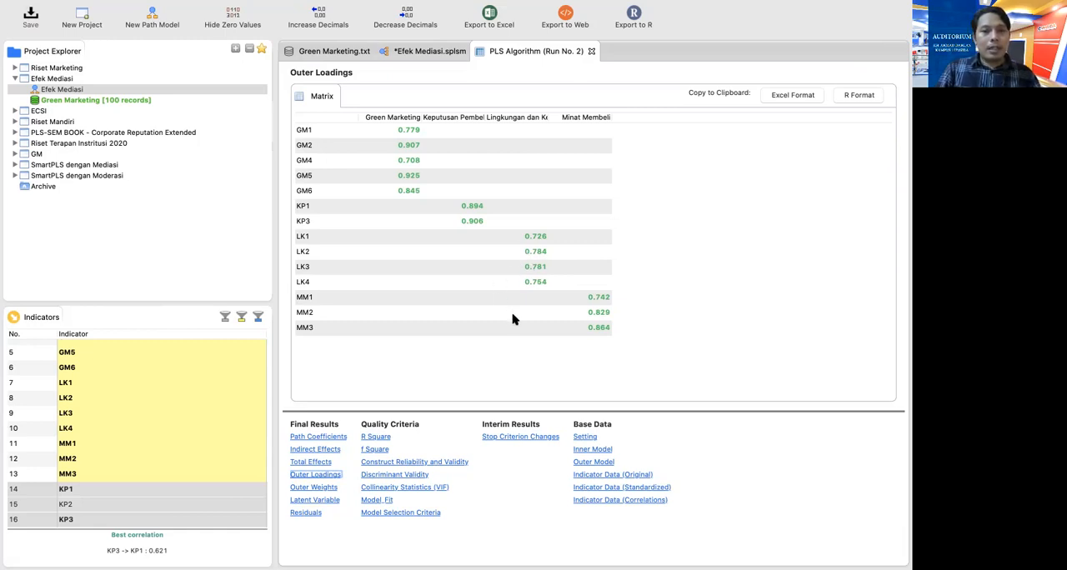
Examine the Construct Reliability and Validity results, widening the Average Variance Extracted column
{"action": "left_click", "coordinate": [415, 462]}
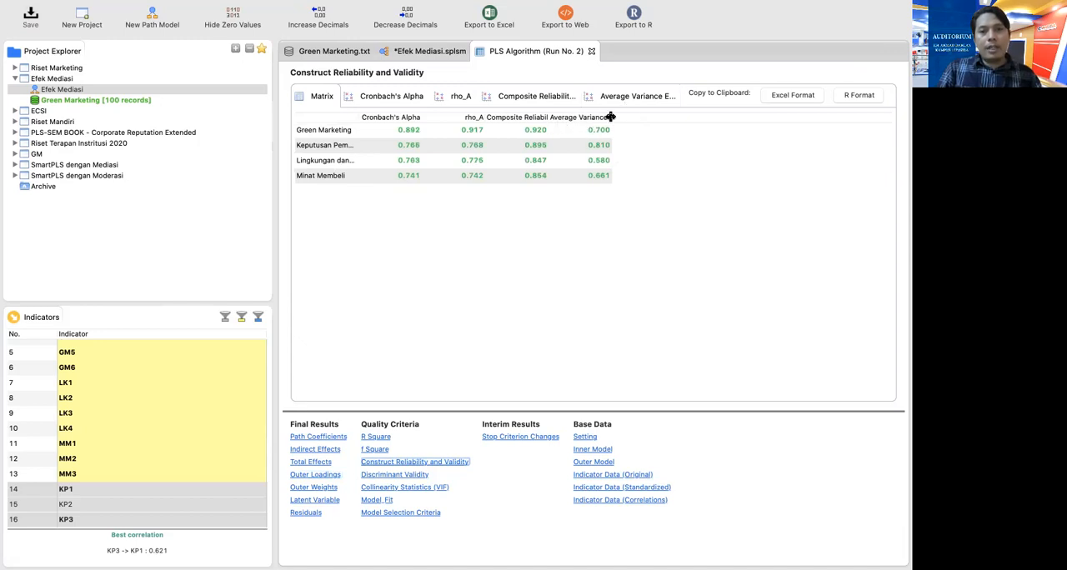
{"action": "left_click_drag", "start_coordinate": [613, 117], "coordinate": [634, 117]}
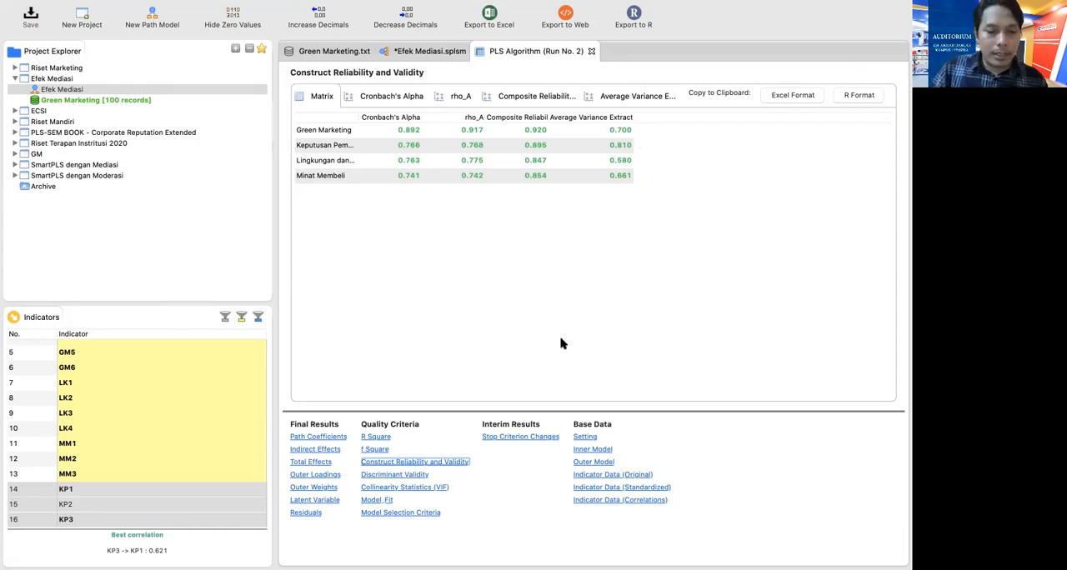
{"action": "left_click", "coordinate": [404, 476]}
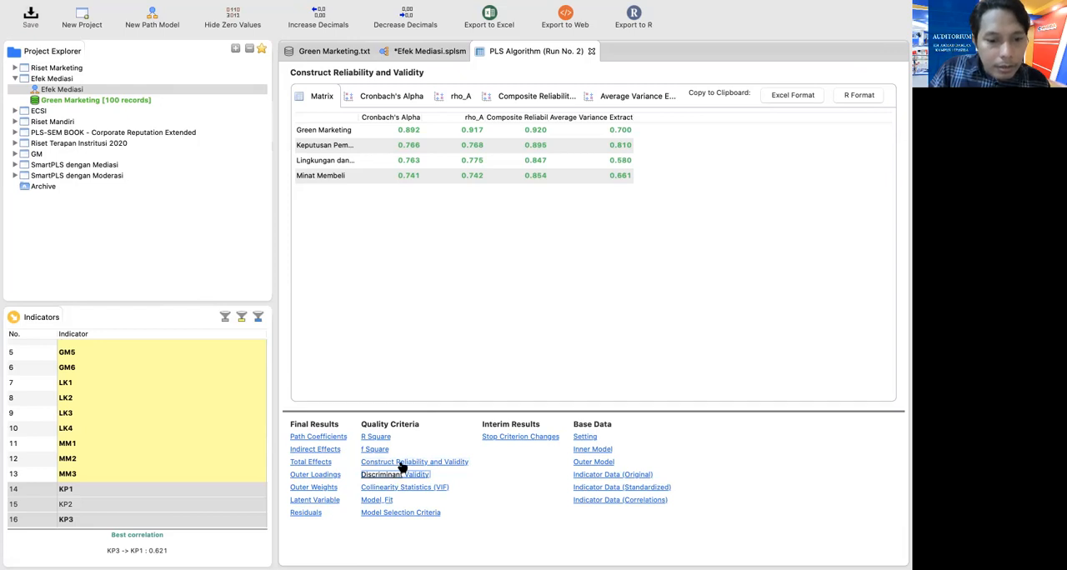
{"action": "left_click", "coordinate": [401, 461]}
Examine the Discriminant Validity results: the Fornell-Larcker Criterion with its construct name column widened, and the Cross Loadings
{"action": "left_click", "coordinate": [400, 472]}
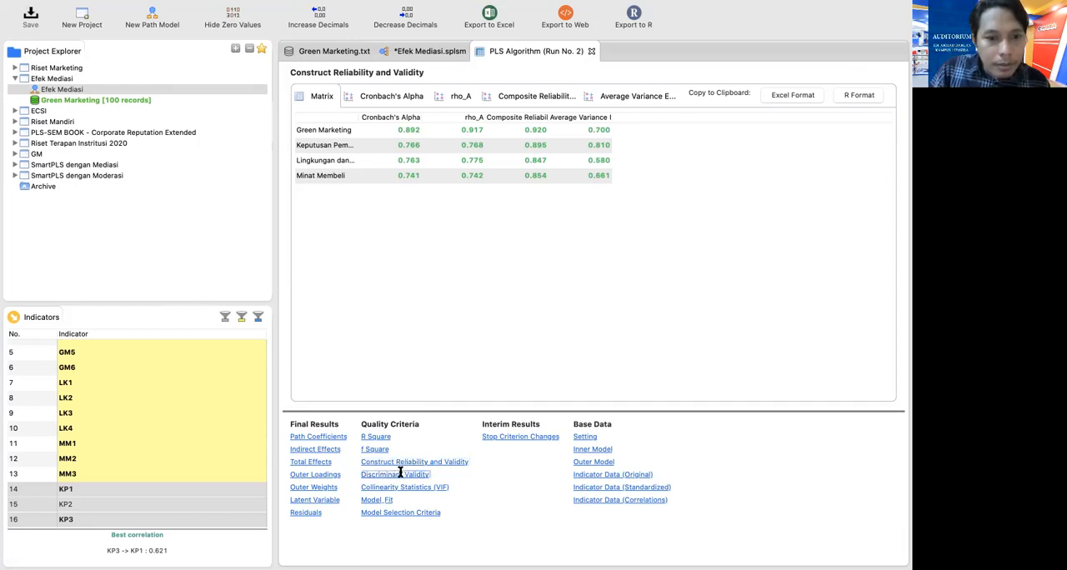
{"action": "left_click", "coordinate": [400, 474]}
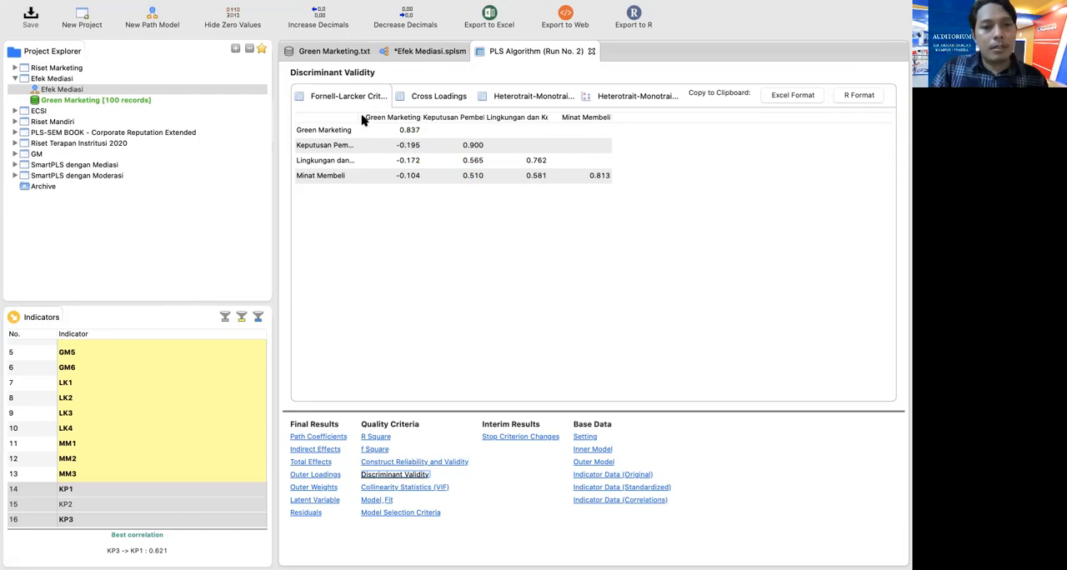
{"action": "left_click_drag", "start_coordinate": [362, 118], "coordinate": [395, 125]}
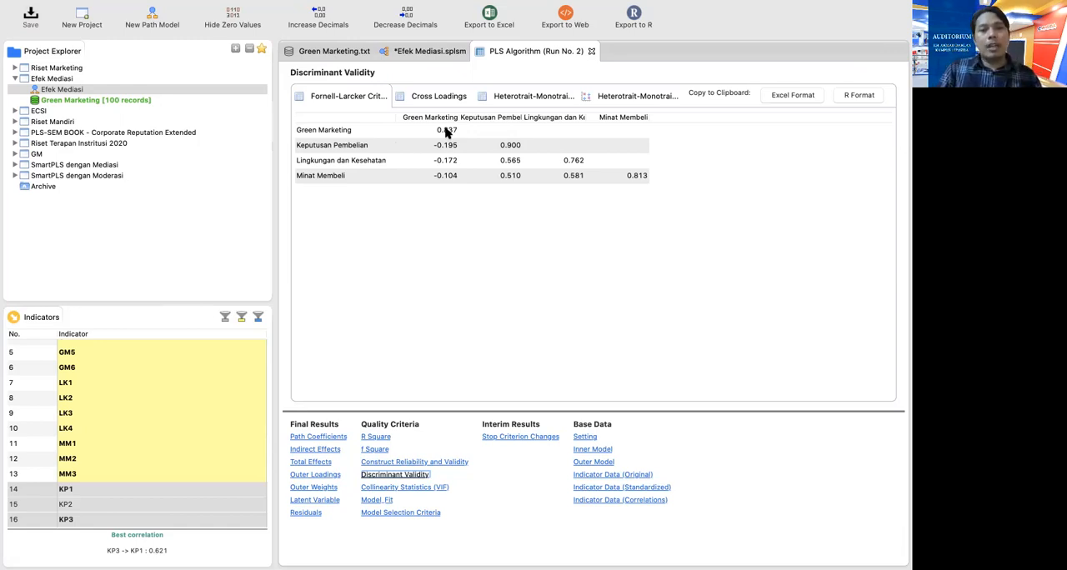
{"action": "left_click", "coordinate": [442, 97]}
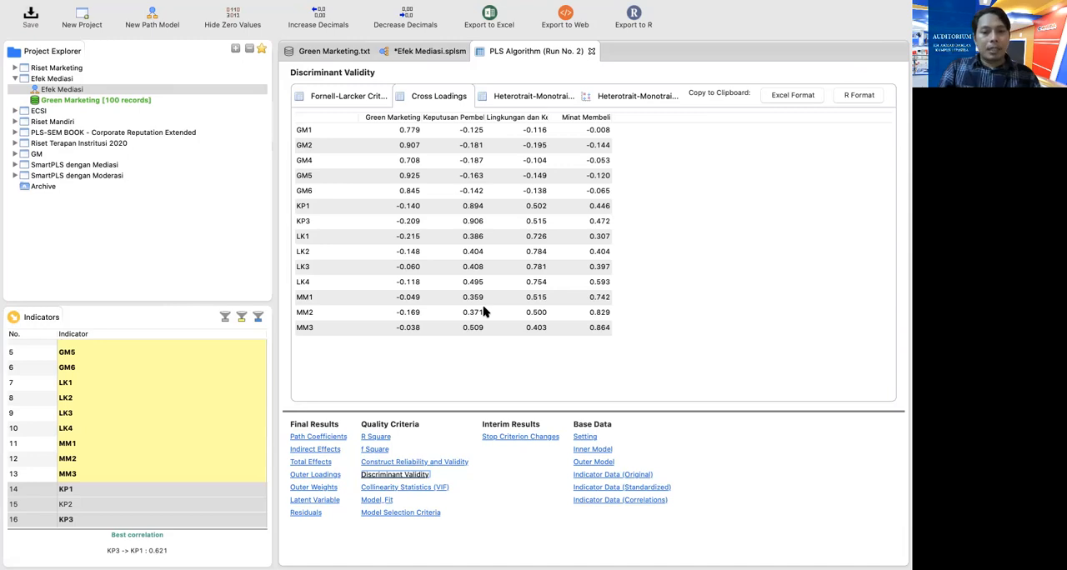
Review the Construct Reliability and Validity results, with the construct name and Composite Reliability columns widened to show their full text
{"action": "left_click", "coordinate": [411, 462]}
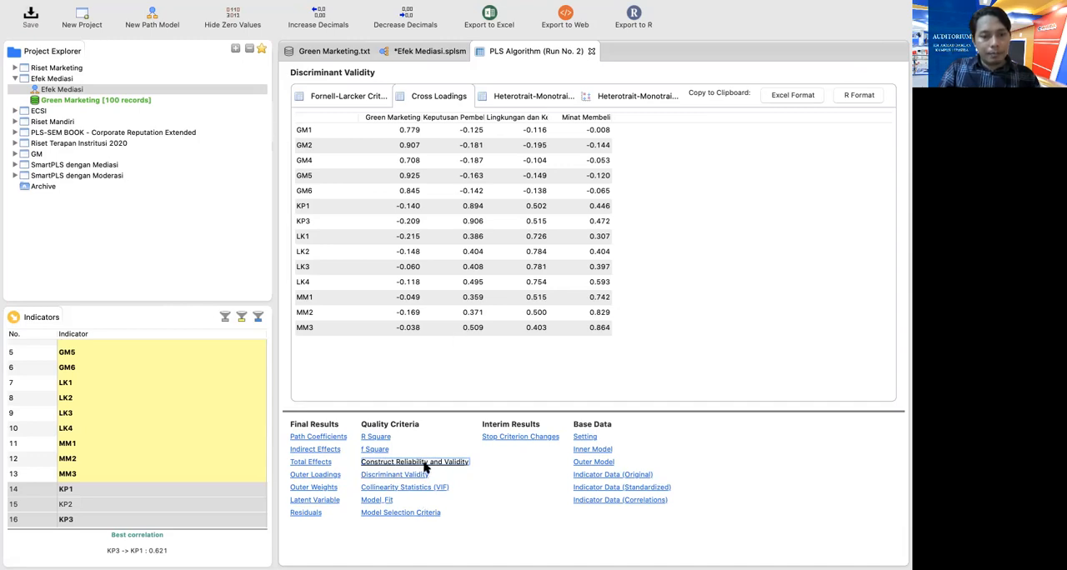
{"action": "left_click", "coordinate": [422, 462]}
{"action": "triple_click", "coordinate": [421, 462]}
{"action": "left_click", "coordinate": [416, 475]}
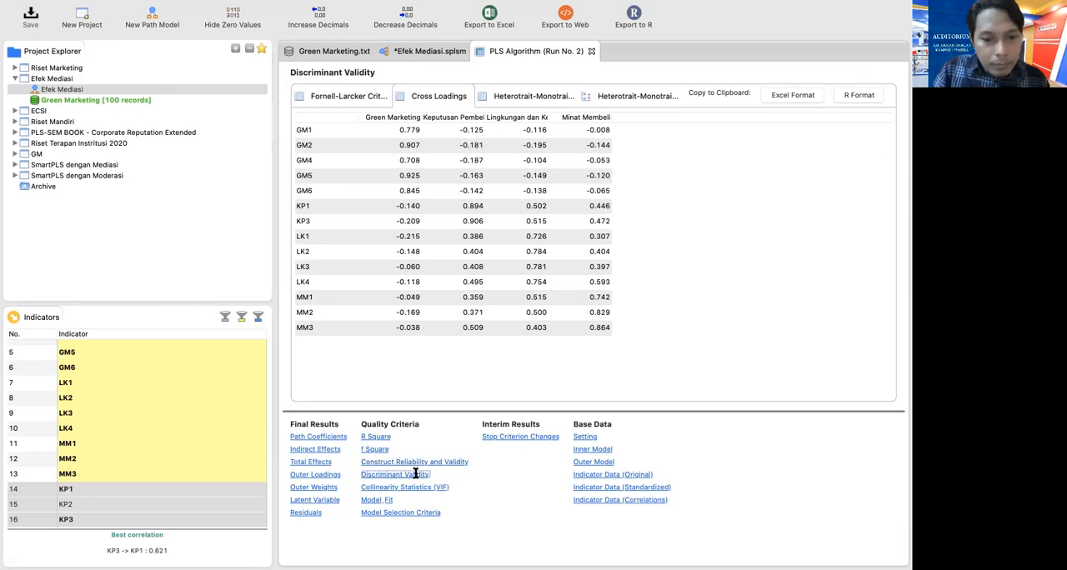
{"action": "triple_click", "coordinate": [415, 461]}
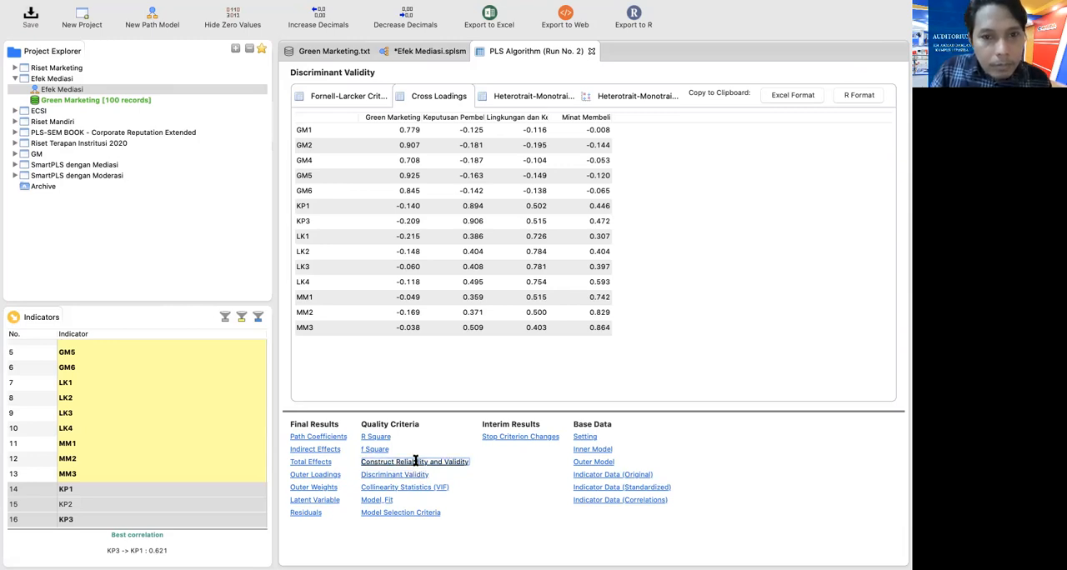
{"action": "double_click", "coordinate": [391, 463]}
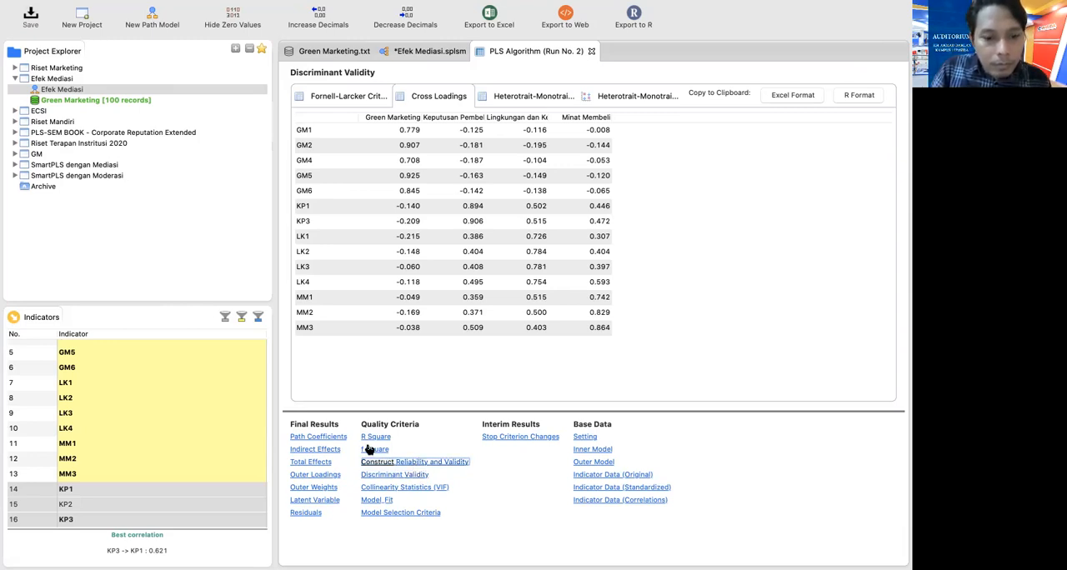
{"action": "left_click", "coordinate": [375, 449]}
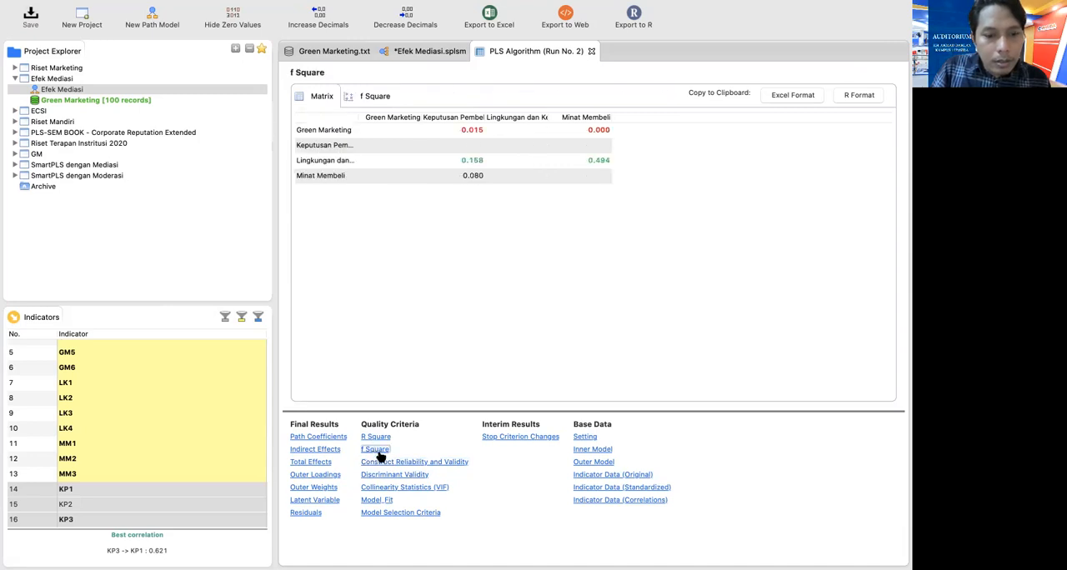
{"action": "double_click", "coordinate": [383, 463]}
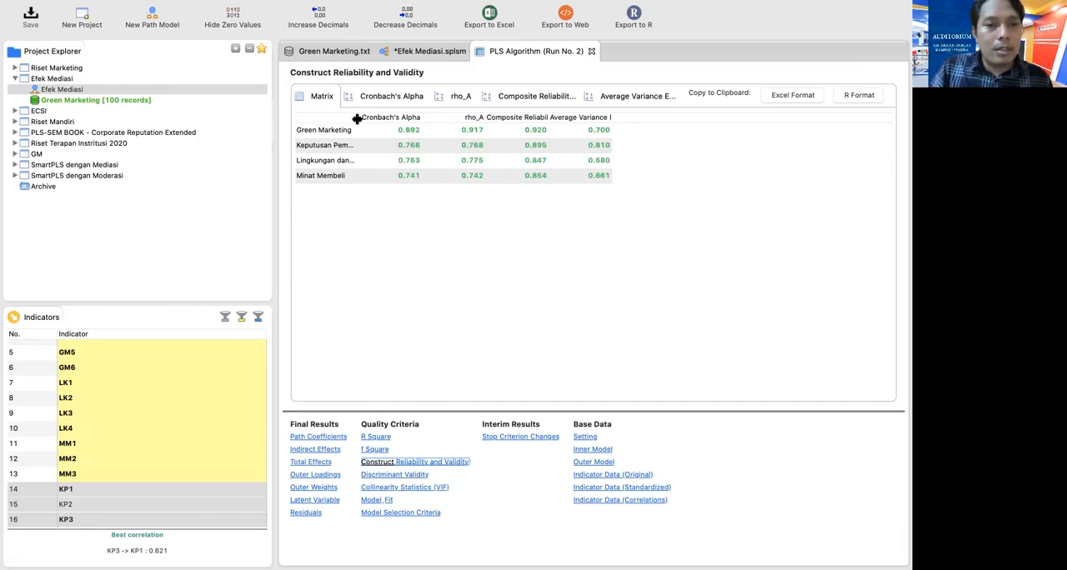
{"action": "left_click_drag", "start_coordinate": [356, 118], "coordinate": [391, 122]}
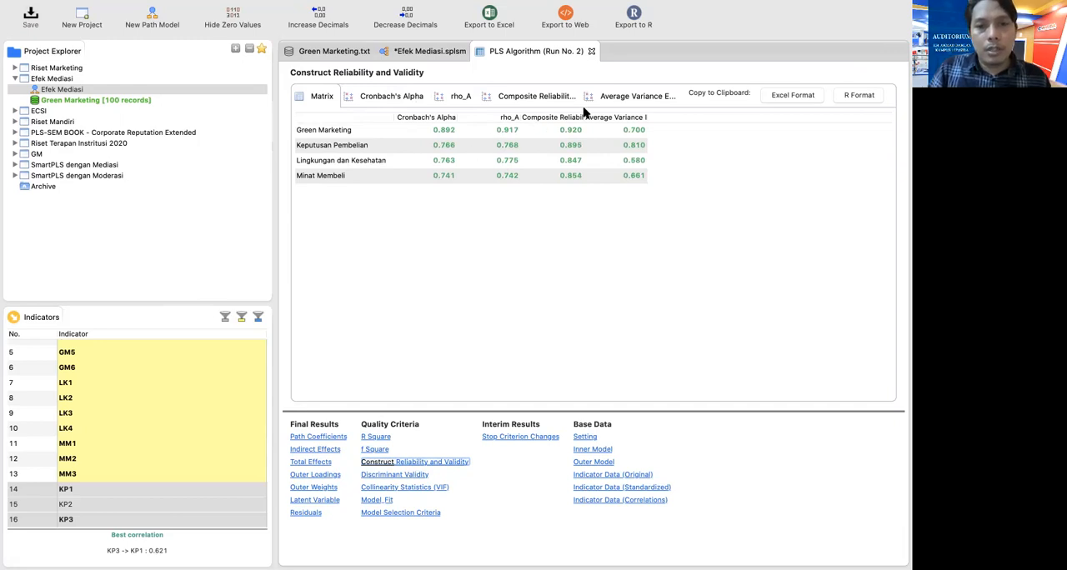
{"action": "left_click_drag", "start_coordinate": [581, 117], "coordinate": [598, 120]}
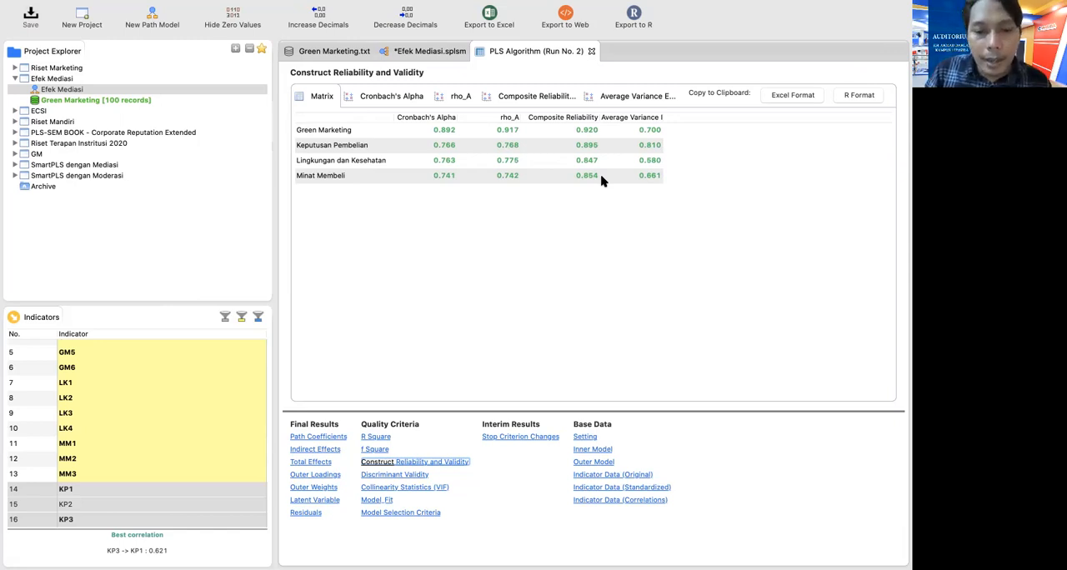
Examine the R Square matrix of the endogenous constructs, widening its construct name column
{"action": "left_click", "coordinate": [376, 436]}
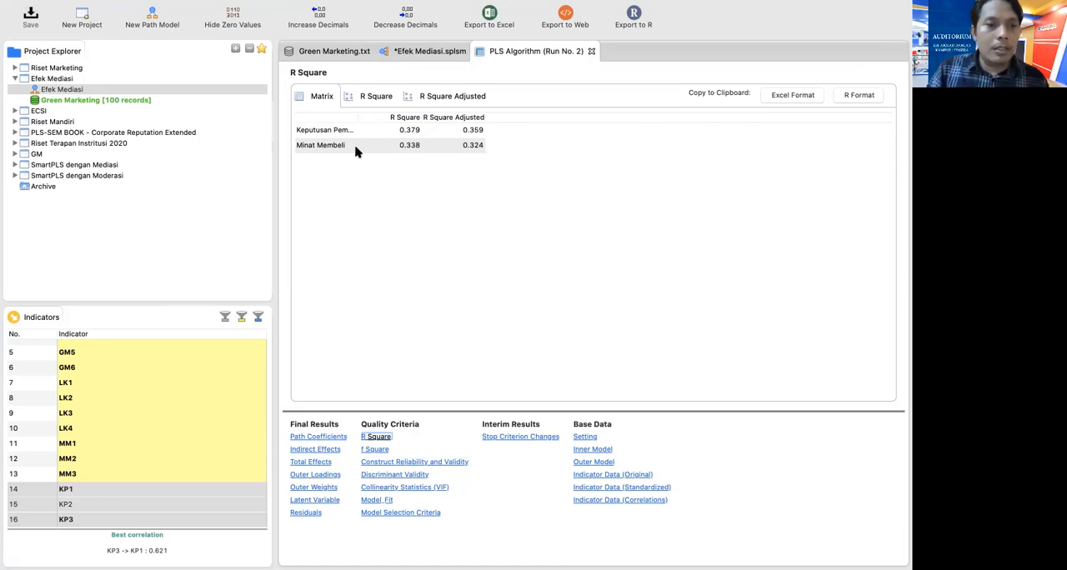
{"action": "left_click_drag", "start_coordinate": [352, 119], "coordinate": [378, 120]}
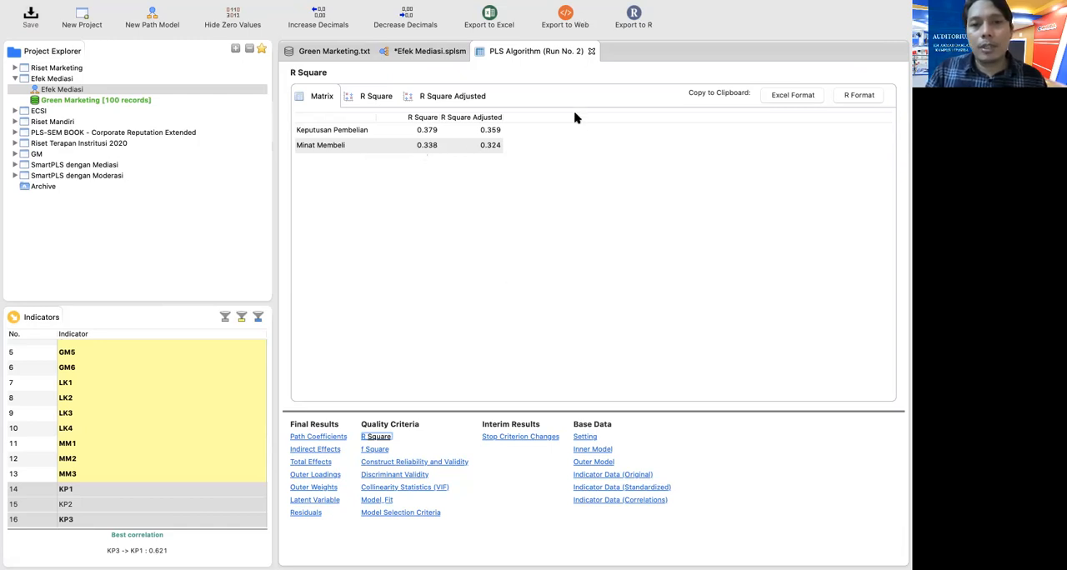
Run Basic Bootstrapping on the Efek Mediasi model with 500 subsamples, parallel processing, BCa confidence intervals, a two-tailed test and significance level 0.05
{"action": "left_click", "coordinate": [434, 53]}
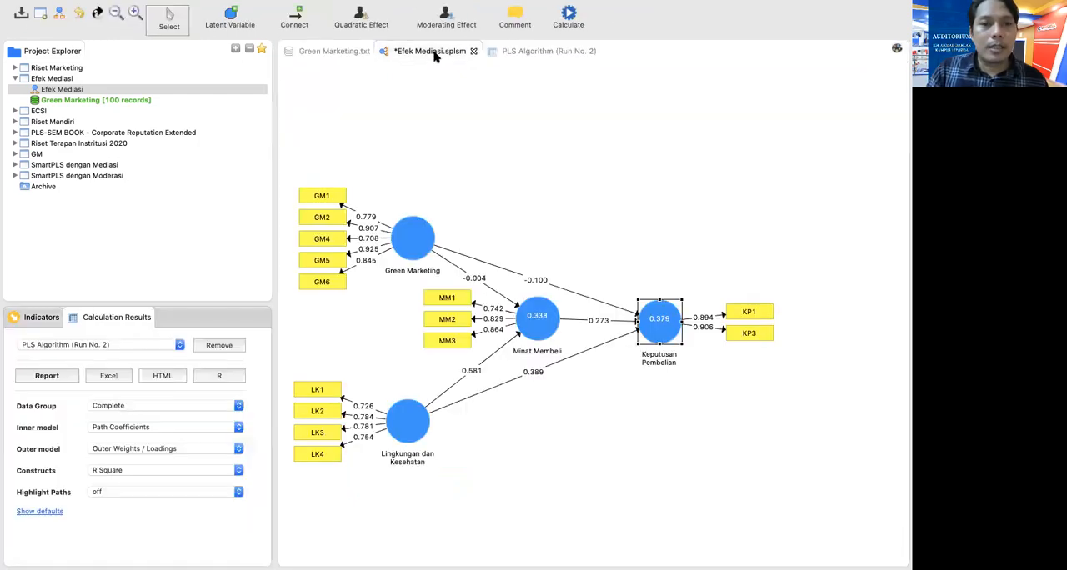
{"action": "left_click", "coordinate": [575, 29]}
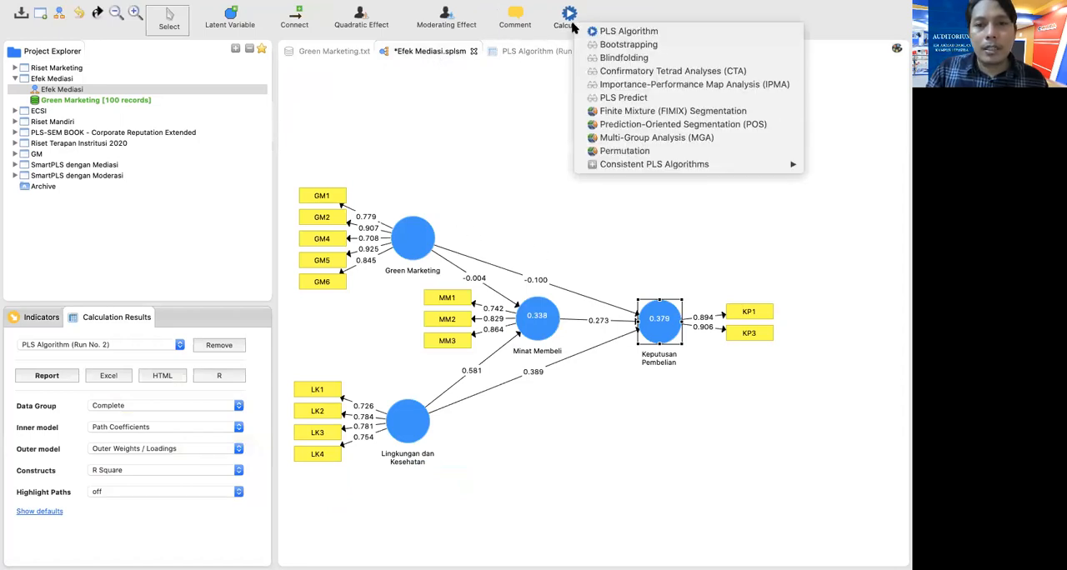
{"action": "left_click", "coordinate": [616, 44]}
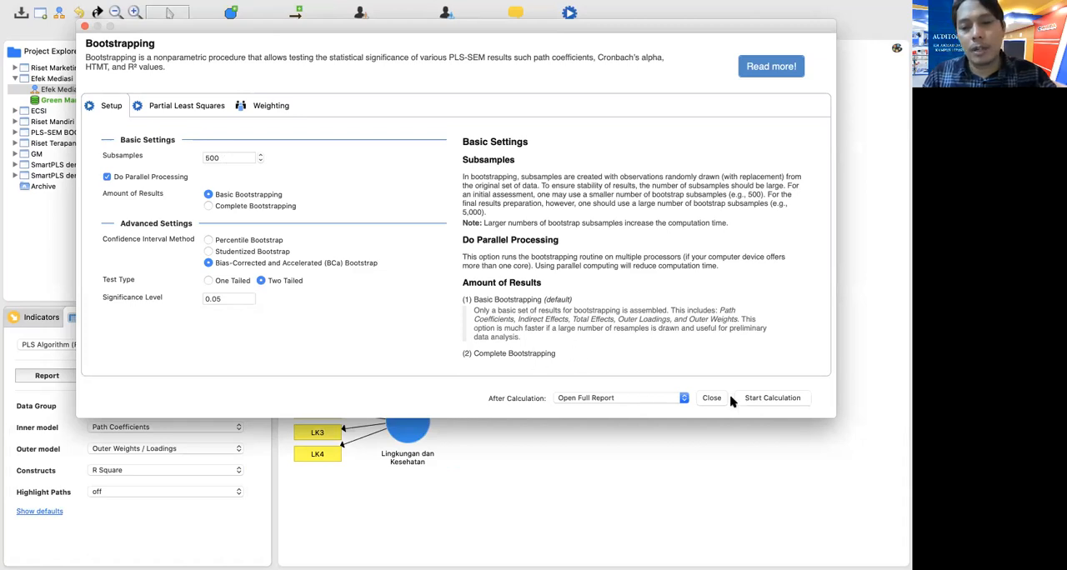
{"action": "left_click", "coordinate": [769, 398]}
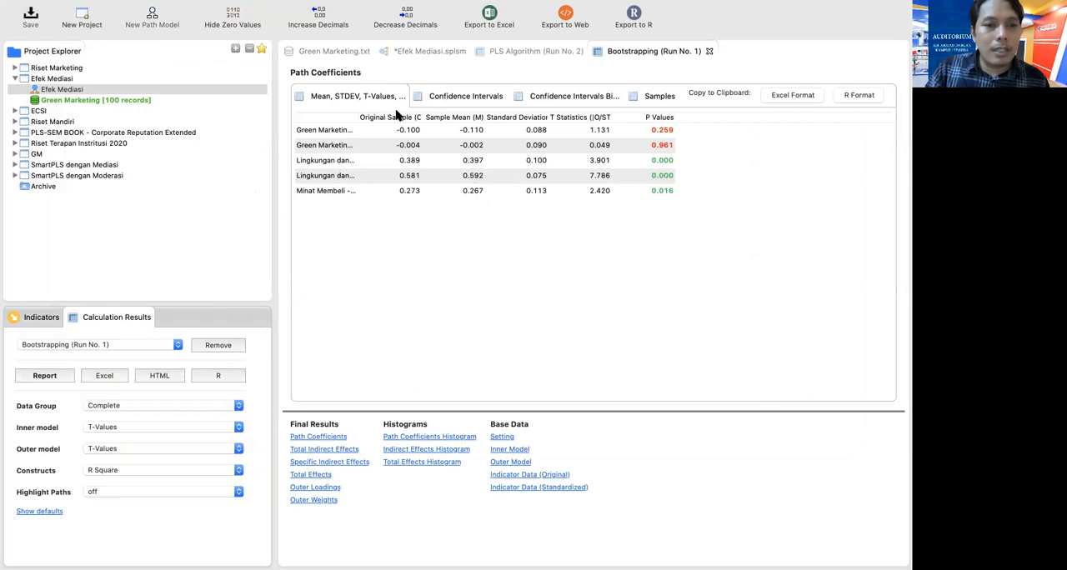
Compare the PLS and bootstrapping path coefficients, sorting the bootstrapping table by descending Original Sample (O) and widening its path name column
{"action": "left_click", "coordinate": [520, 52]}
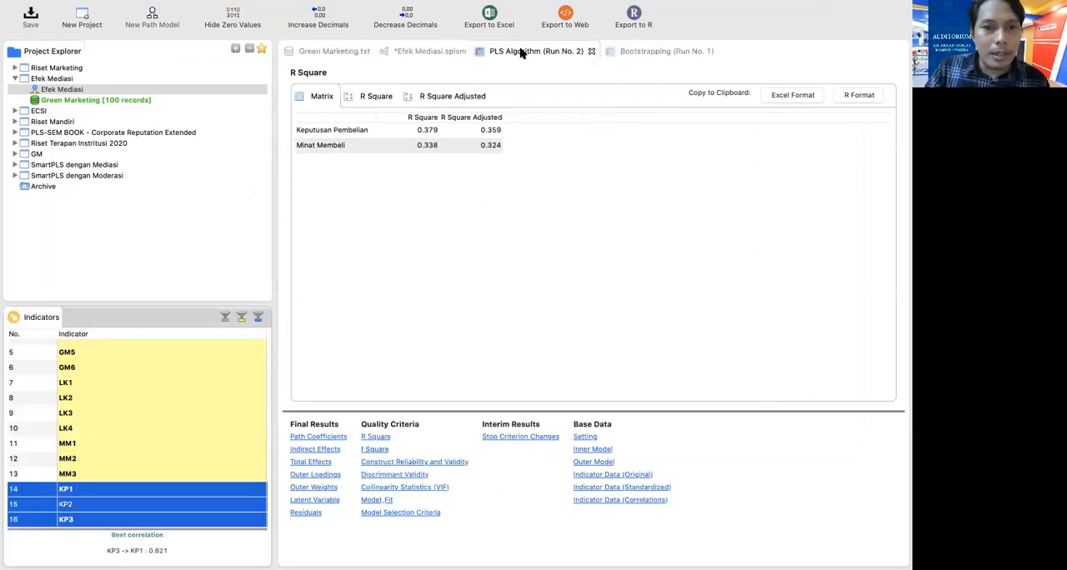
{"action": "left_click", "coordinate": [330, 436]}
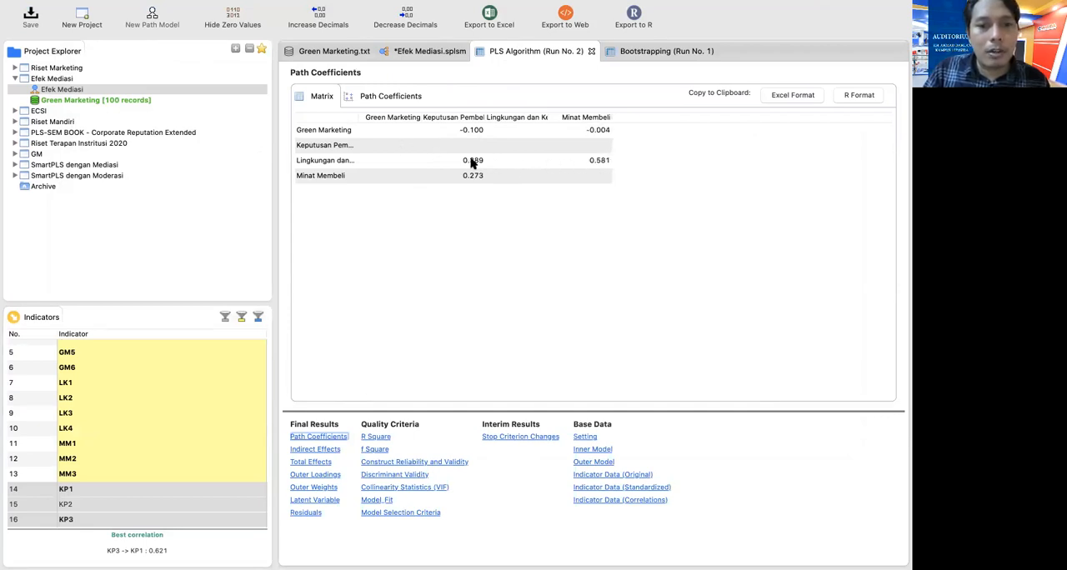
{"action": "left_click", "coordinate": [657, 52]}
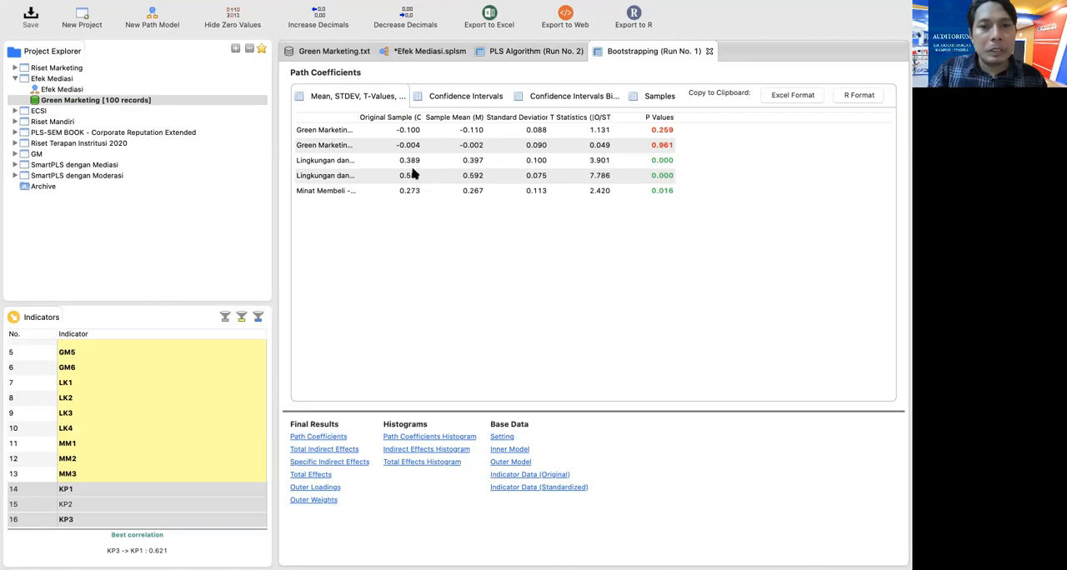
{"action": "left_click", "coordinate": [418, 119]}
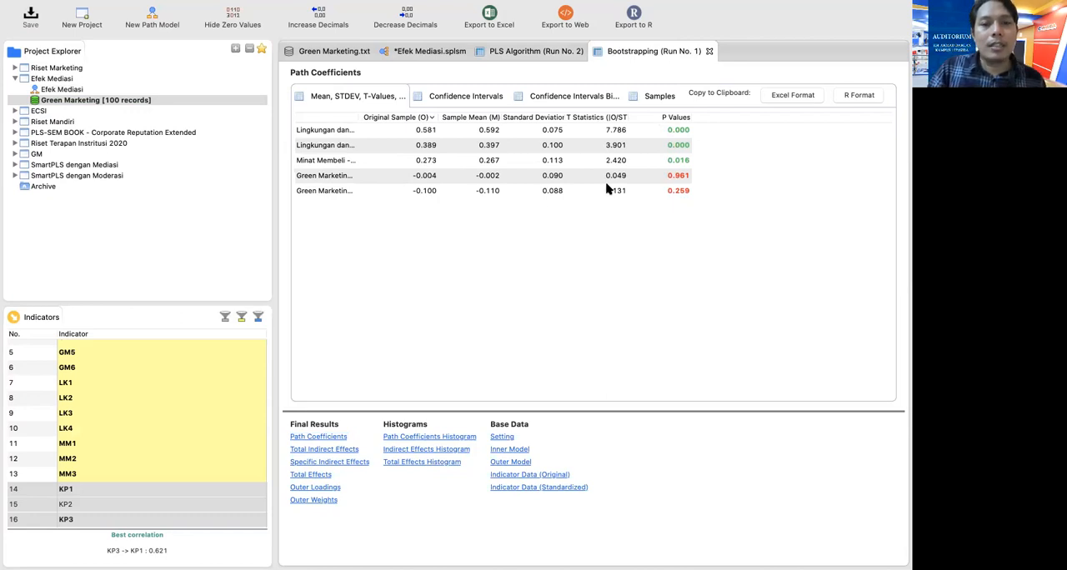
{"action": "left_click_drag", "start_coordinate": [360, 123], "coordinate": [478, 123]}
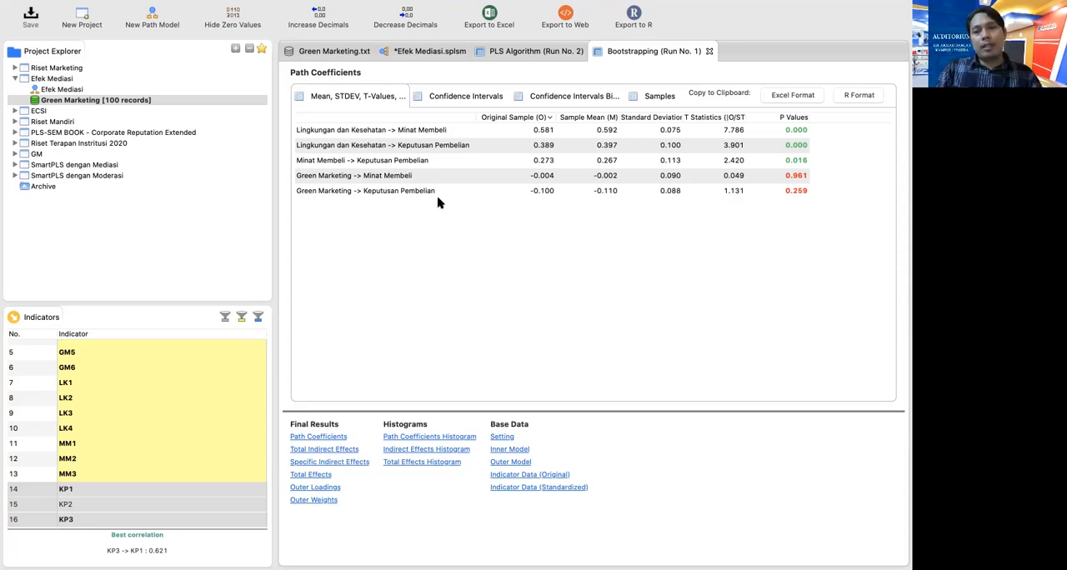
Run Blindfolding on the Efek Mediasi model with an omission distance of 7 and open the full report
{"action": "left_click", "coordinate": [432, 51]}
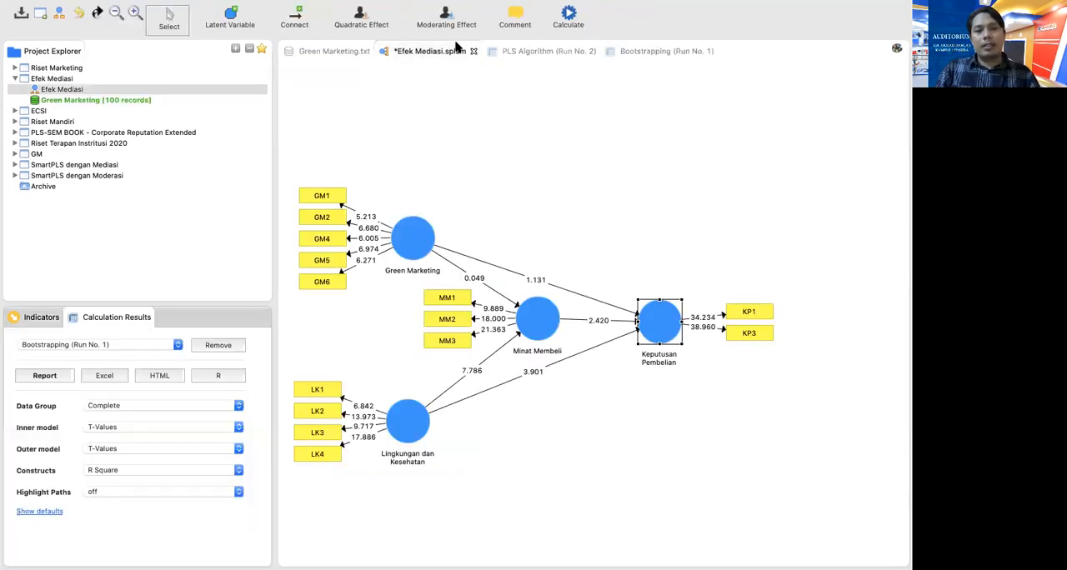
{"action": "left_click", "coordinate": [569, 22]}
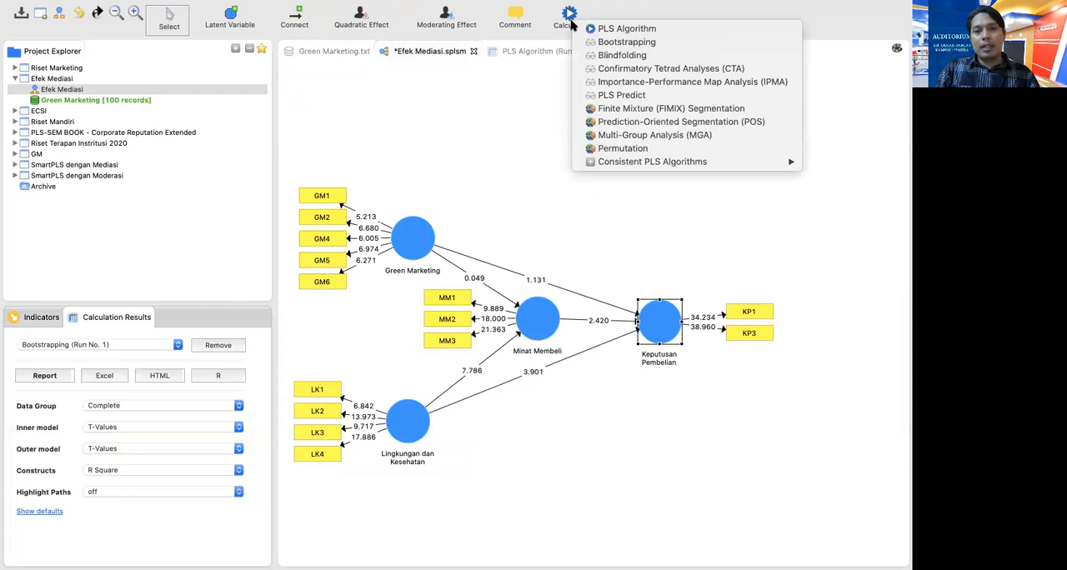
{"action": "left_click", "coordinate": [615, 55]}
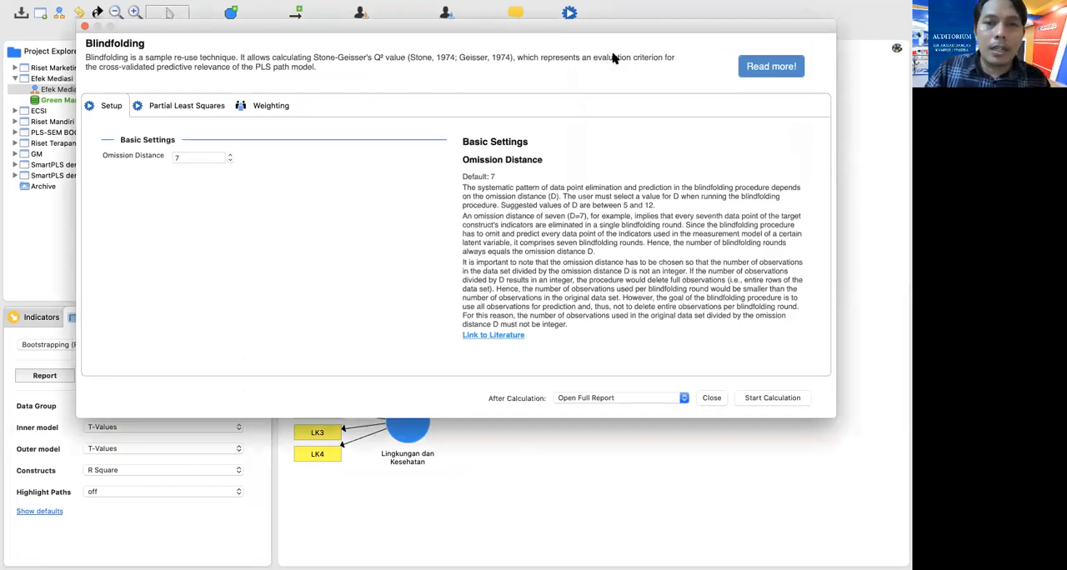
{"action": "left_click", "coordinate": [761, 399]}
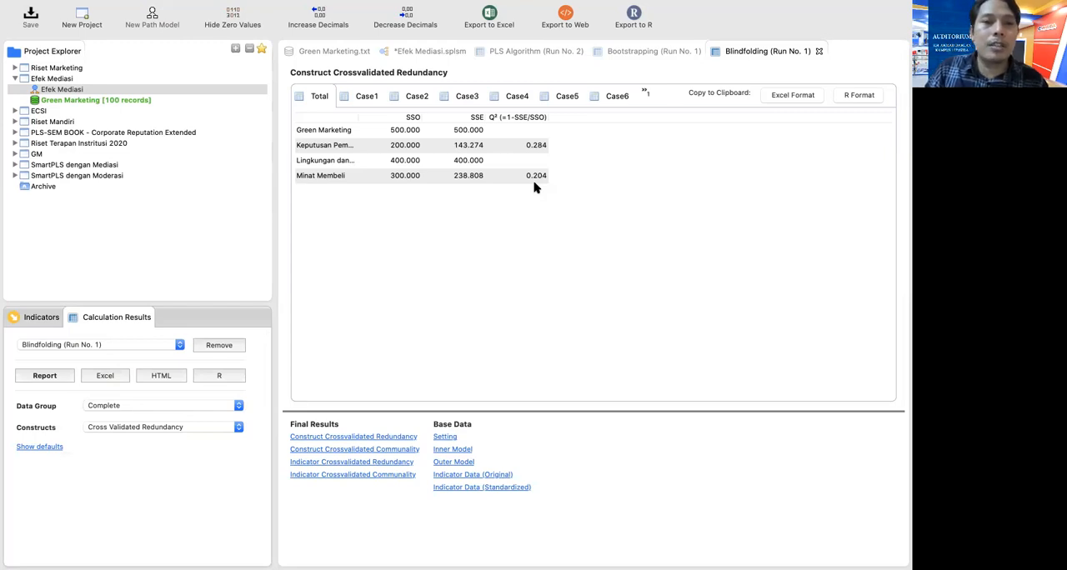
Examine the Model Fit summary in the report of the second PLS Algorithm run
{"action": "left_click", "coordinate": [527, 55]}
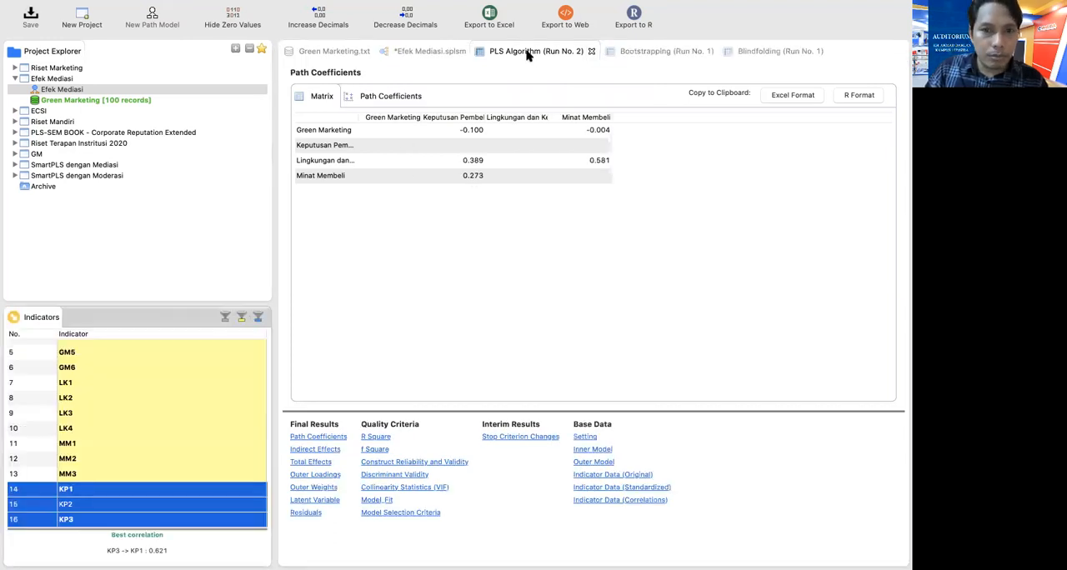
{"action": "left_click", "coordinate": [381, 499]}
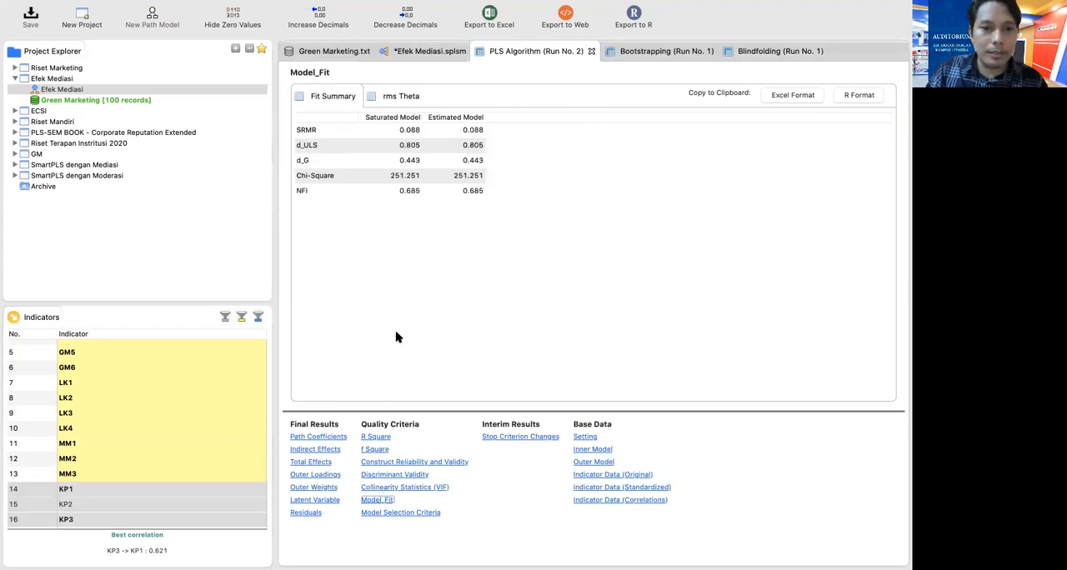